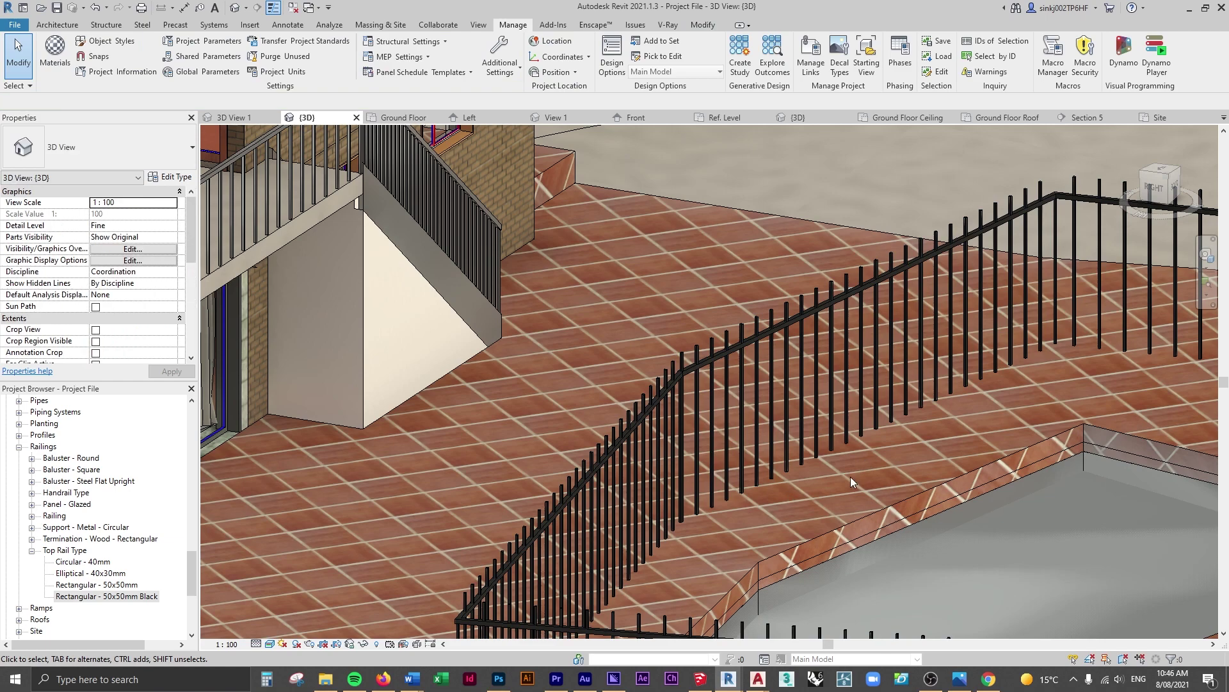
Reshape the wavy spline profile in the intro preview by moving one of its points
{"action": "scroll", "coordinate": [850, 477], "scroll_direction": "down", "scroll_amount": 5}
{"action": "mouse_move", "coordinate": [729, 679]}
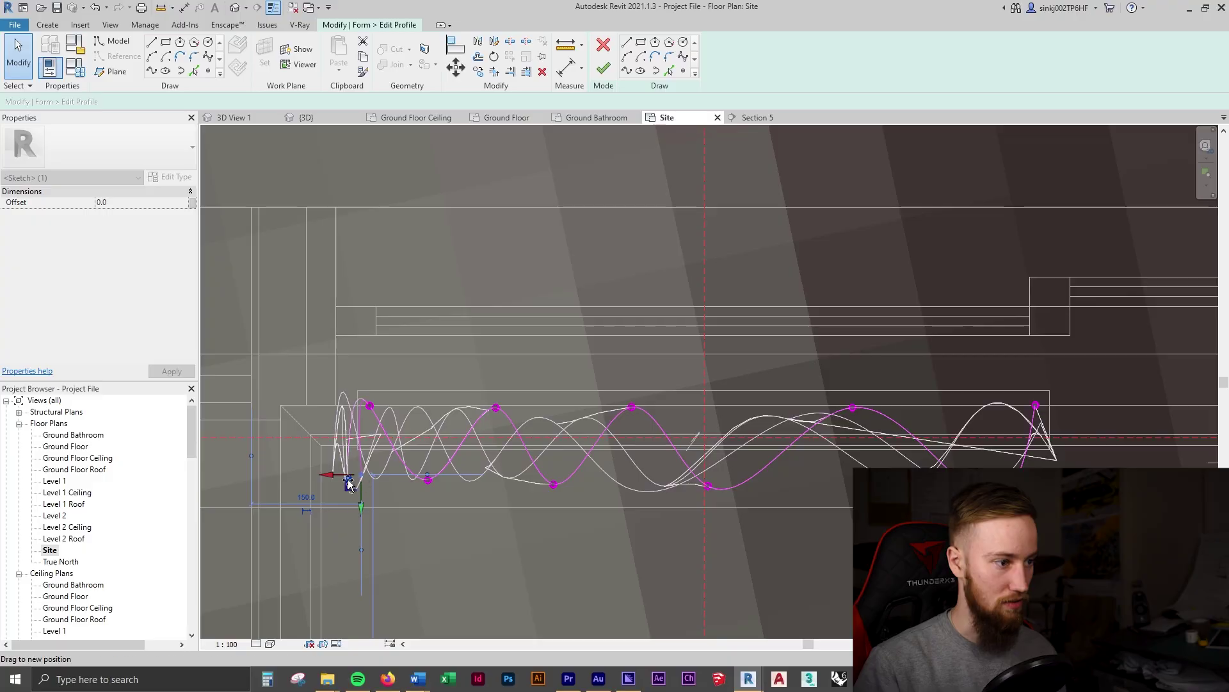
{"action": "mouse_move", "coordinate": [349, 485]}
{"action": "left_mouse_down"}
{"action": "mouse_move", "coordinate": [324, 479]}
{"action": "mouse_move", "coordinate": [327, 490]}
{"action": "left_mouse_up"}
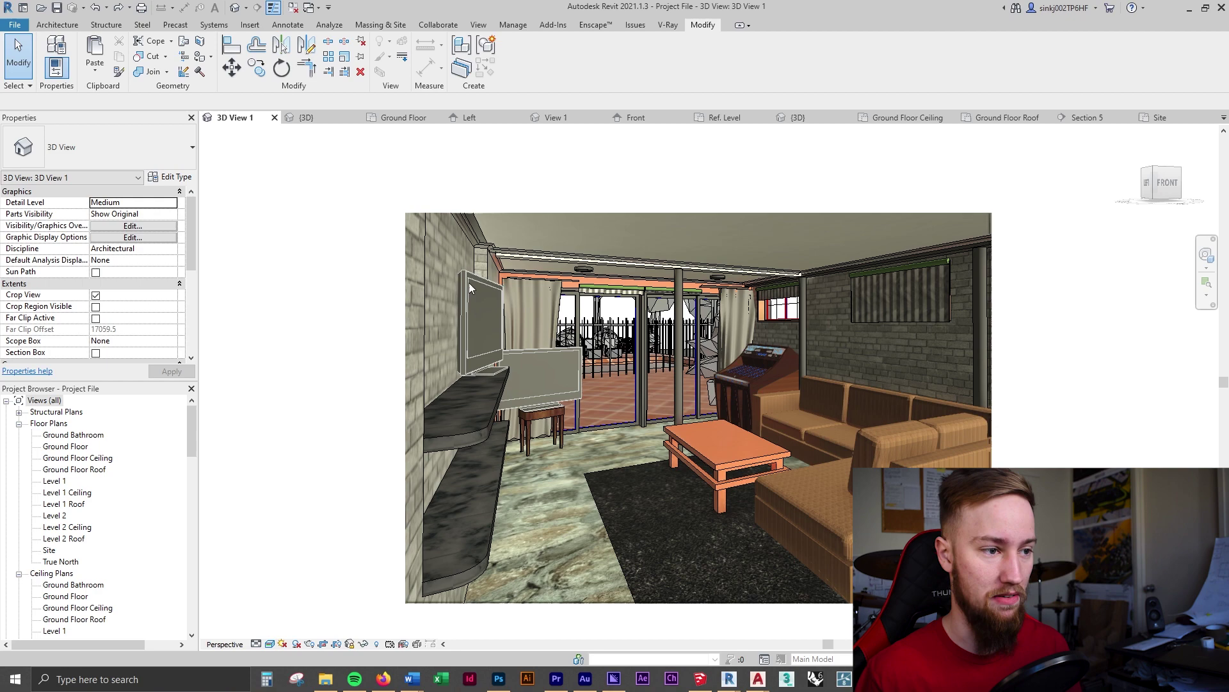
Switch to the exterior {3D} view and orbit and zoom down onto the terrace railing
{"action": "left_click", "coordinate": [314, 118]}
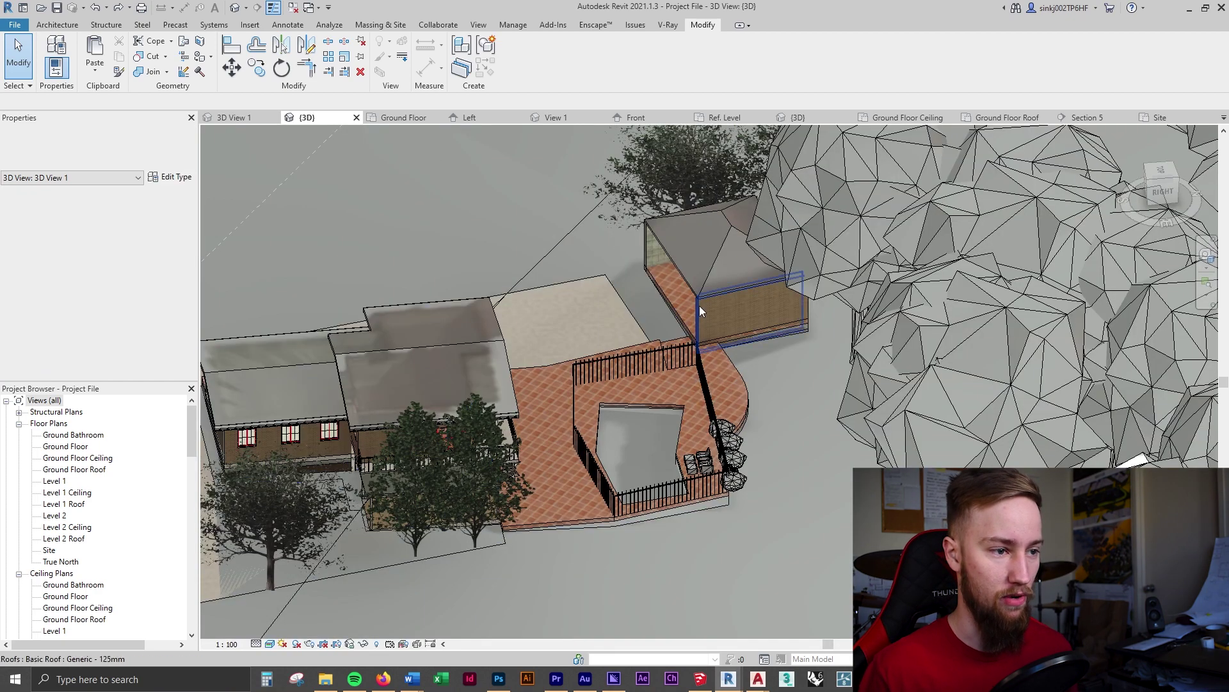
{"action": "scroll", "coordinate": [624, 448], "scroll_direction": "up", "scroll_amount": 5}
{"action": "middle_click_drag", "start_coordinate": [621, 497], "coordinate": [666, 435], "text": "shift"}
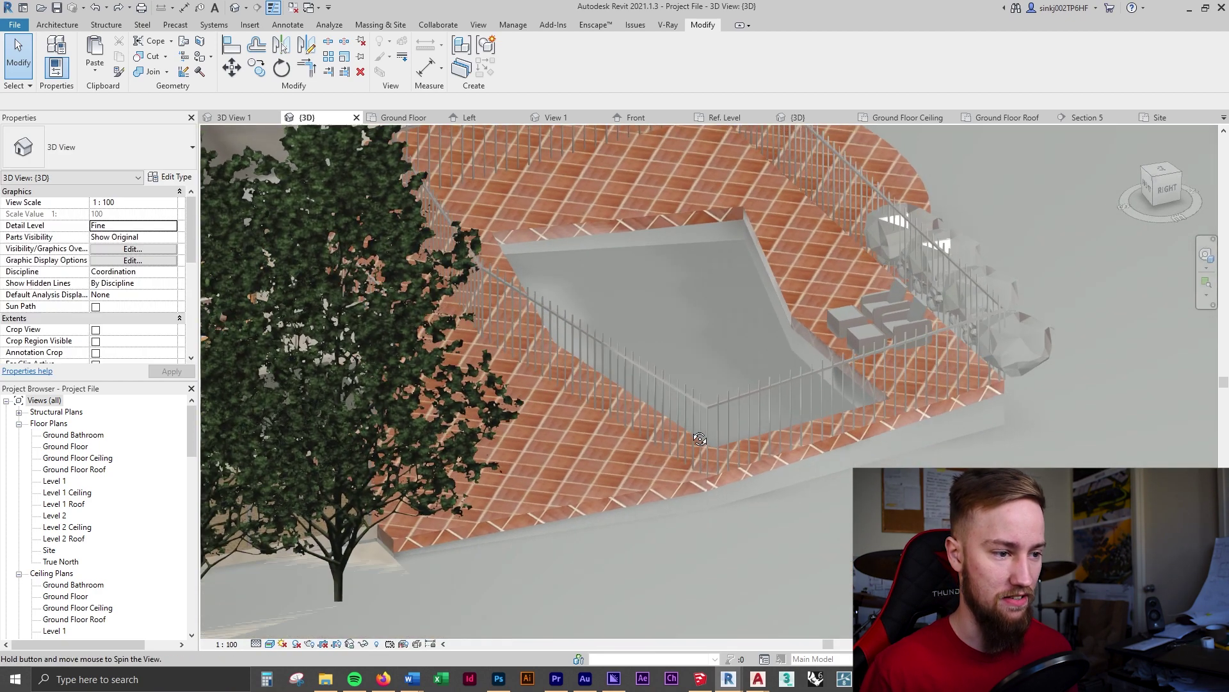
{"action": "scroll", "coordinate": [691, 388], "scroll_direction": "up", "scroll_amount": 5}
Select the 1650mm terrace railing, review its type properties, then deselect it
{"action": "left_click", "coordinate": [692, 388]}
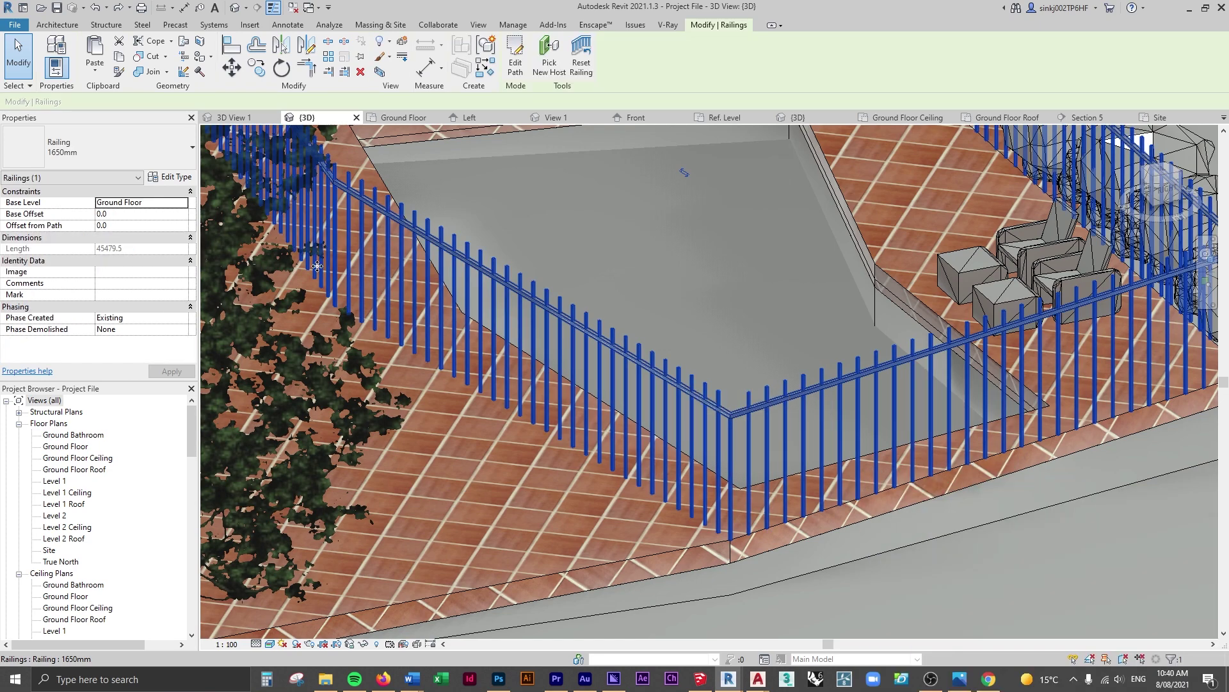
{"action": "left_click", "coordinate": [181, 178]}
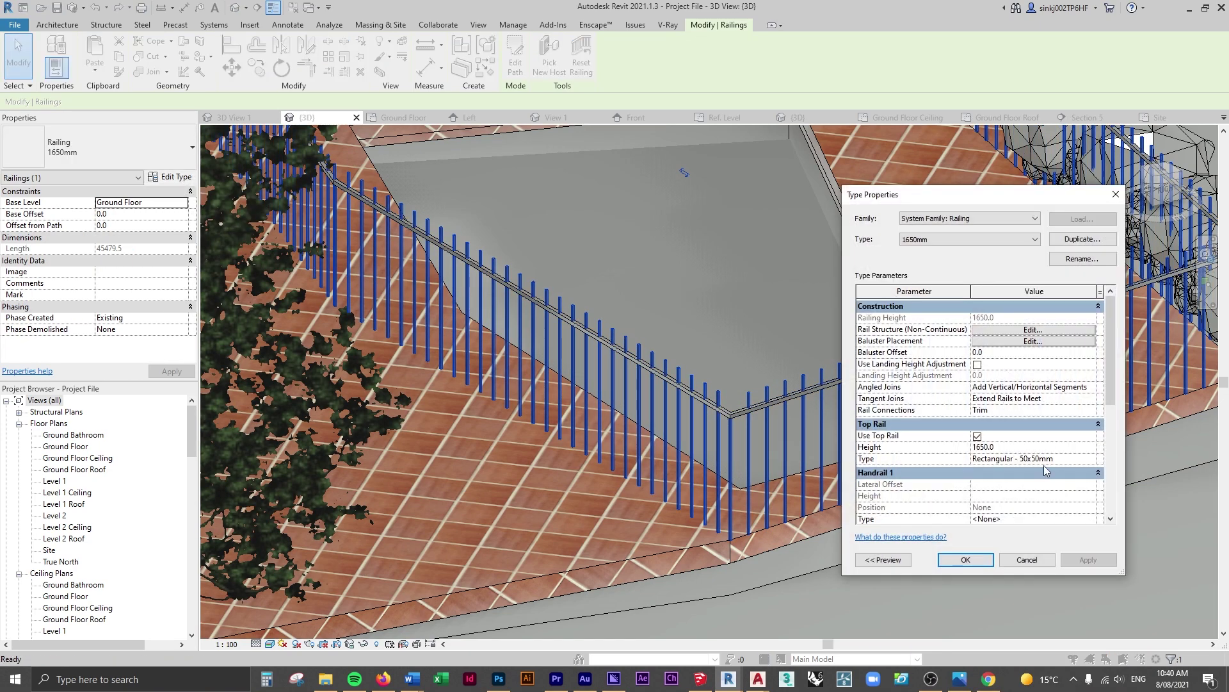
{"action": "mouse_move", "coordinate": [1111, 328]}
{"action": "left_mouse_down"}
{"action": "mouse_move", "coordinate": [1128, 448]}
{"action": "mouse_move", "coordinate": [1113, 327]}
{"action": "left_mouse_up"}
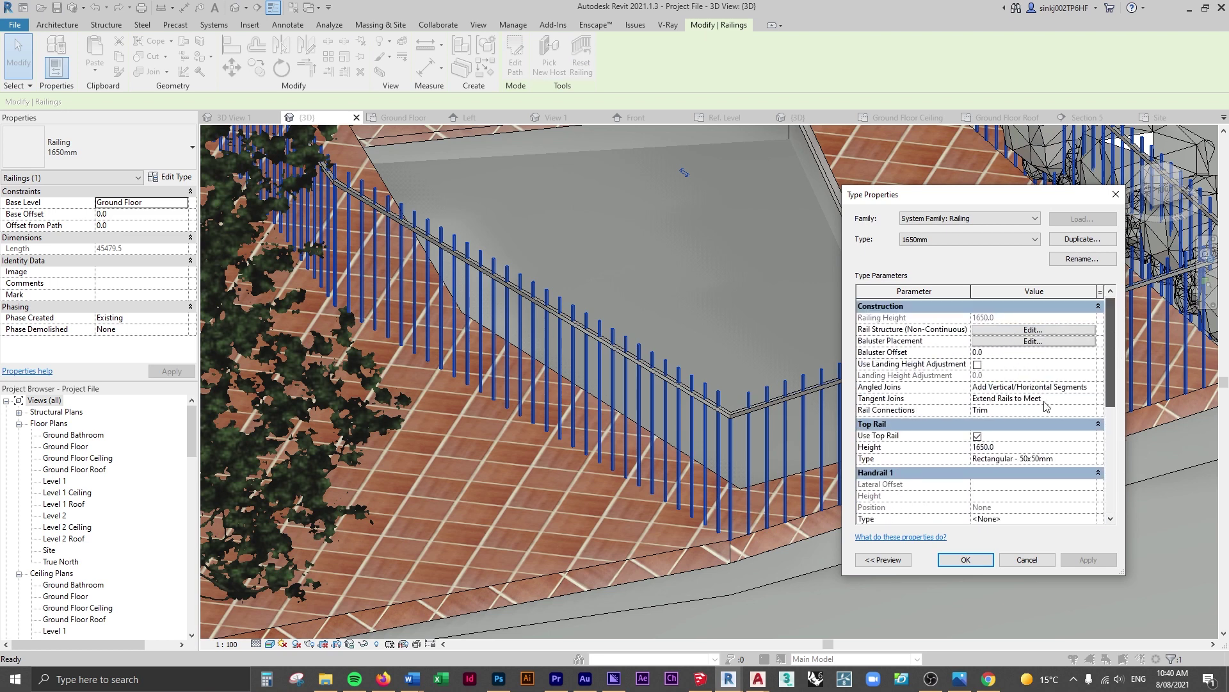
{"action": "key", "text": "Return"}
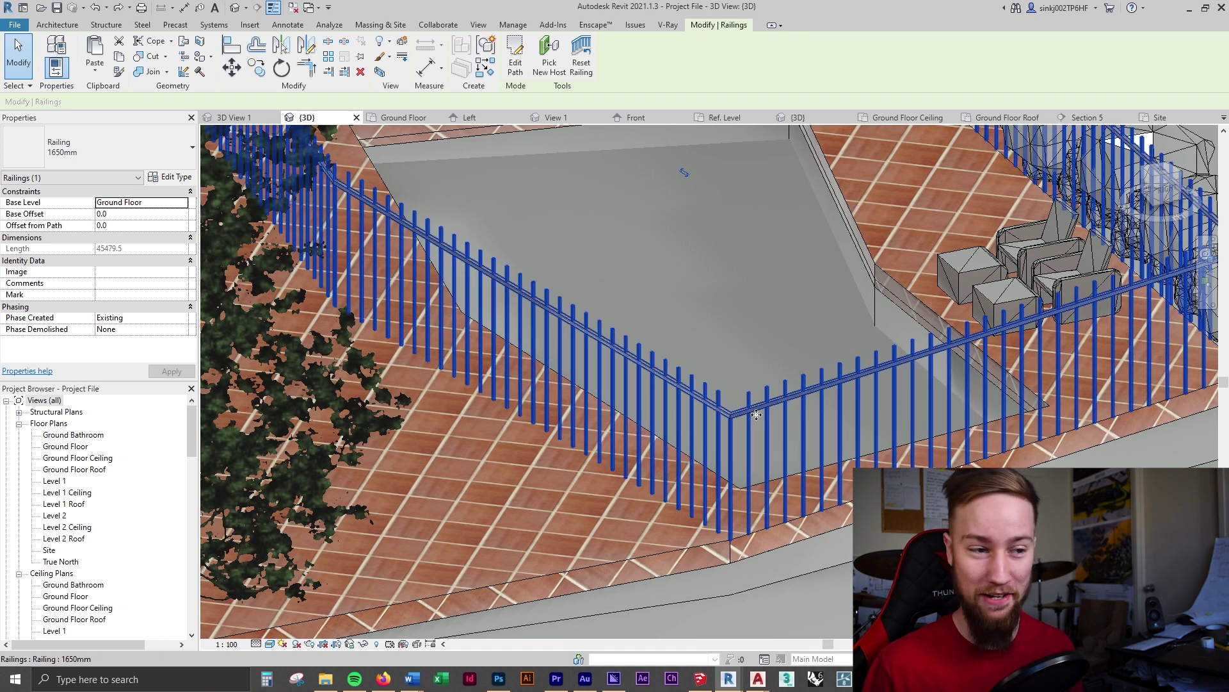
{"action": "key", "text": "Escape"}
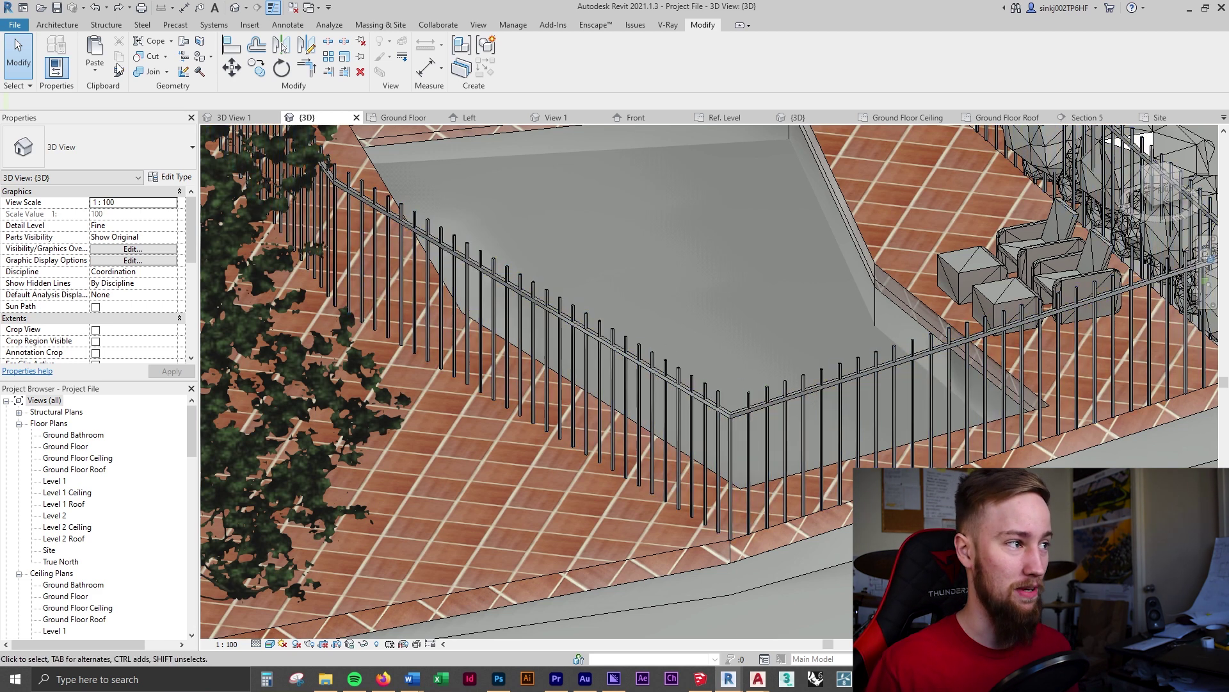
Open Object Styles from Manage and expand the Railings category to list its subcategories
{"action": "left_click", "coordinate": [513, 26]}
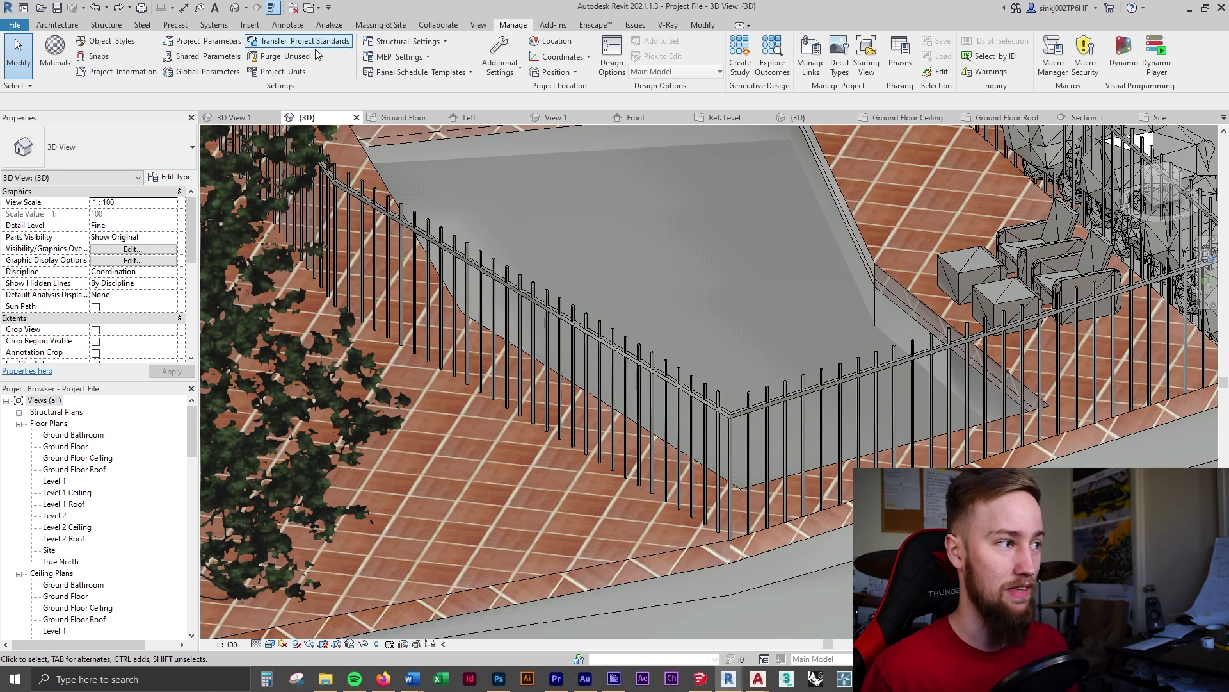
{"action": "left_click", "coordinate": [108, 41]}
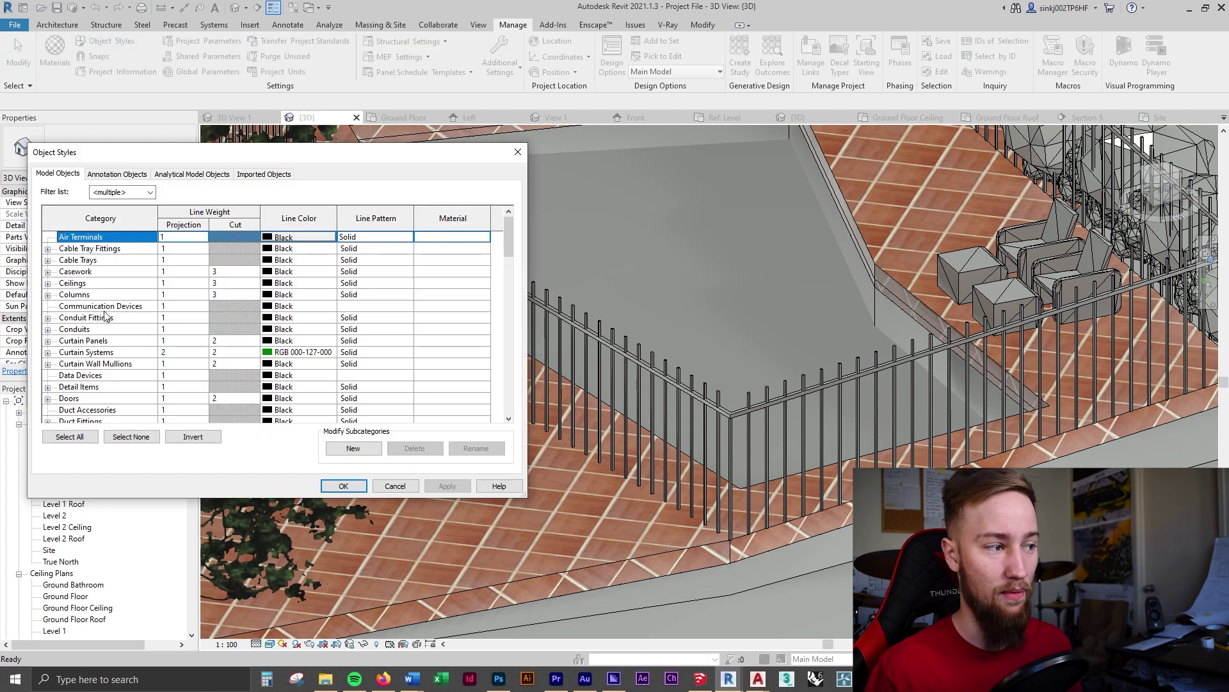
{"action": "left_click", "coordinate": [105, 311]}
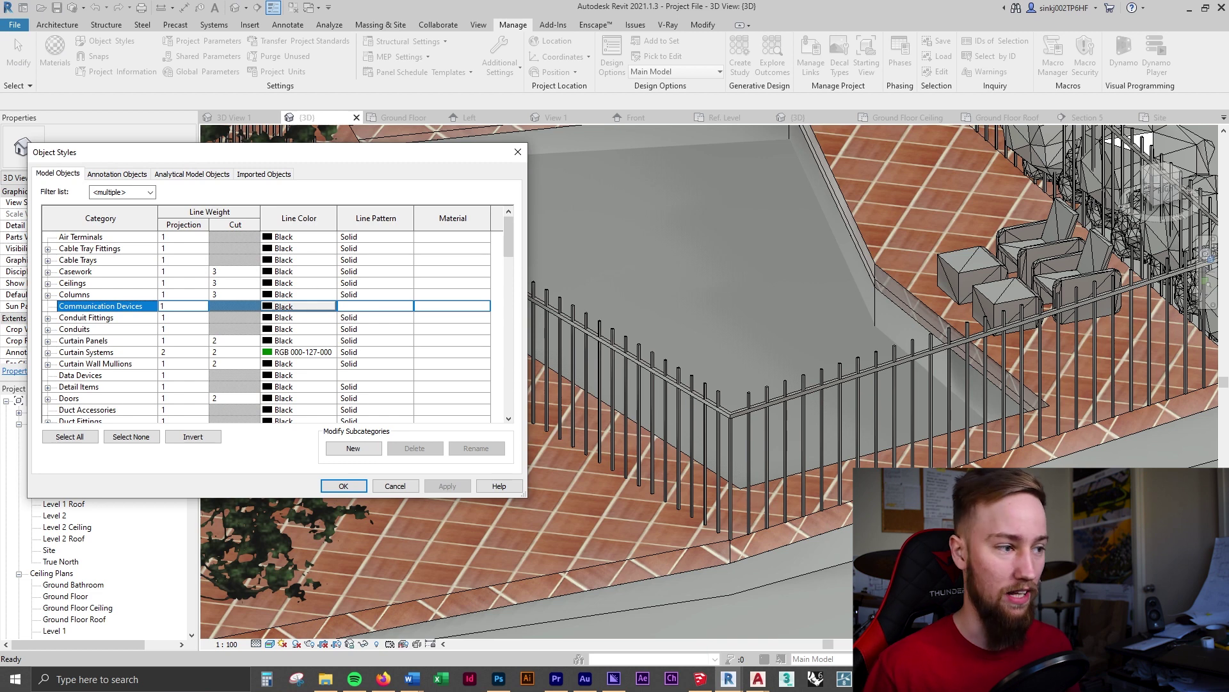
{"action": "key", "text": "r"}
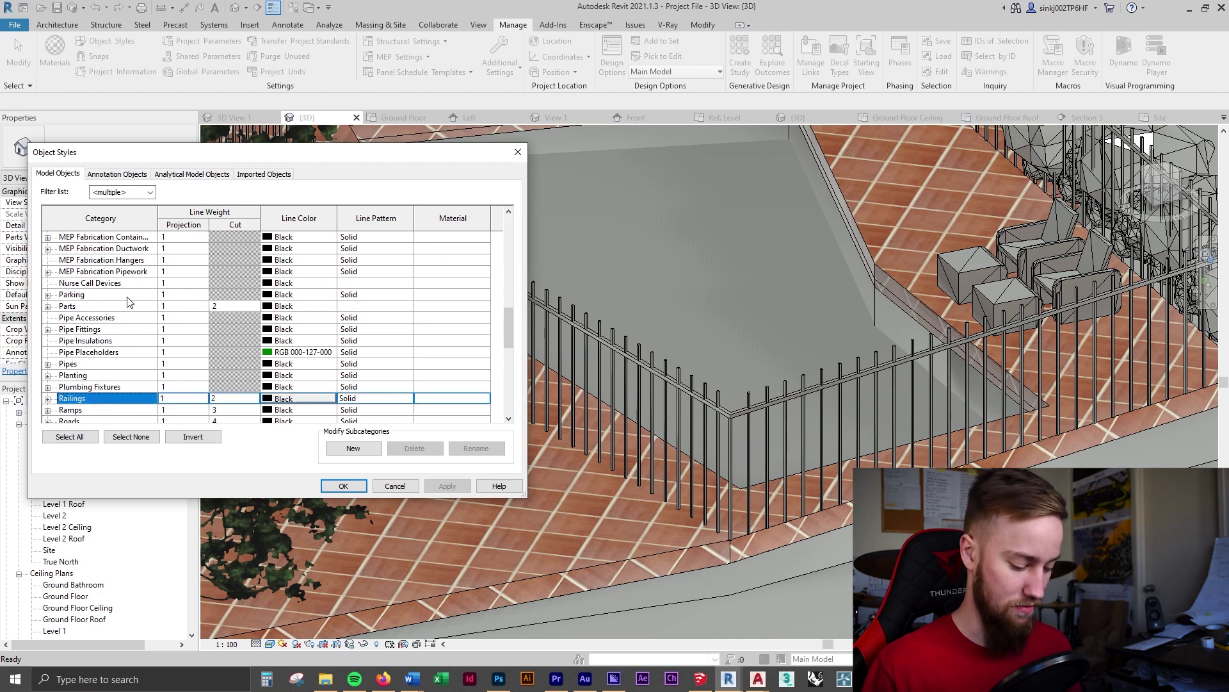
{"action": "left_click", "coordinate": [48, 399]}
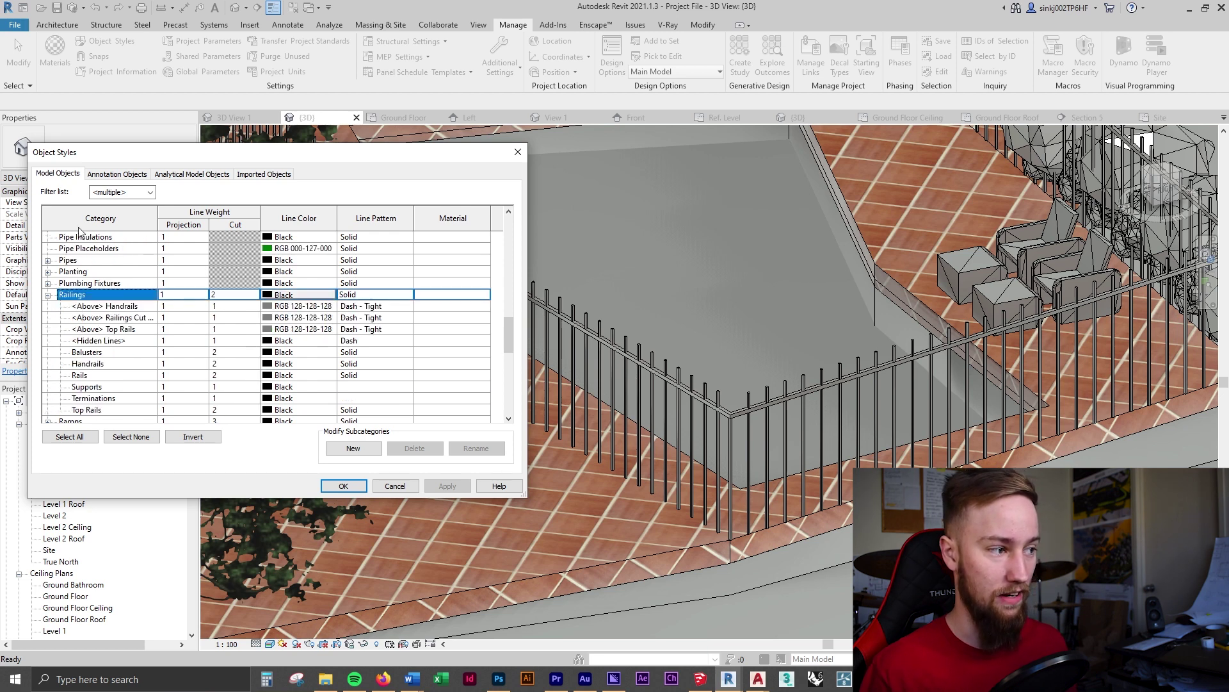
Give all Railings subcategories, <Above> Handrails through Top Rails, the Plastic, Opaque Black material
{"action": "left_click", "coordinate": [99, 306]}
{"action": "left_click", "coordinate": [110, 410], "text": "shift"}
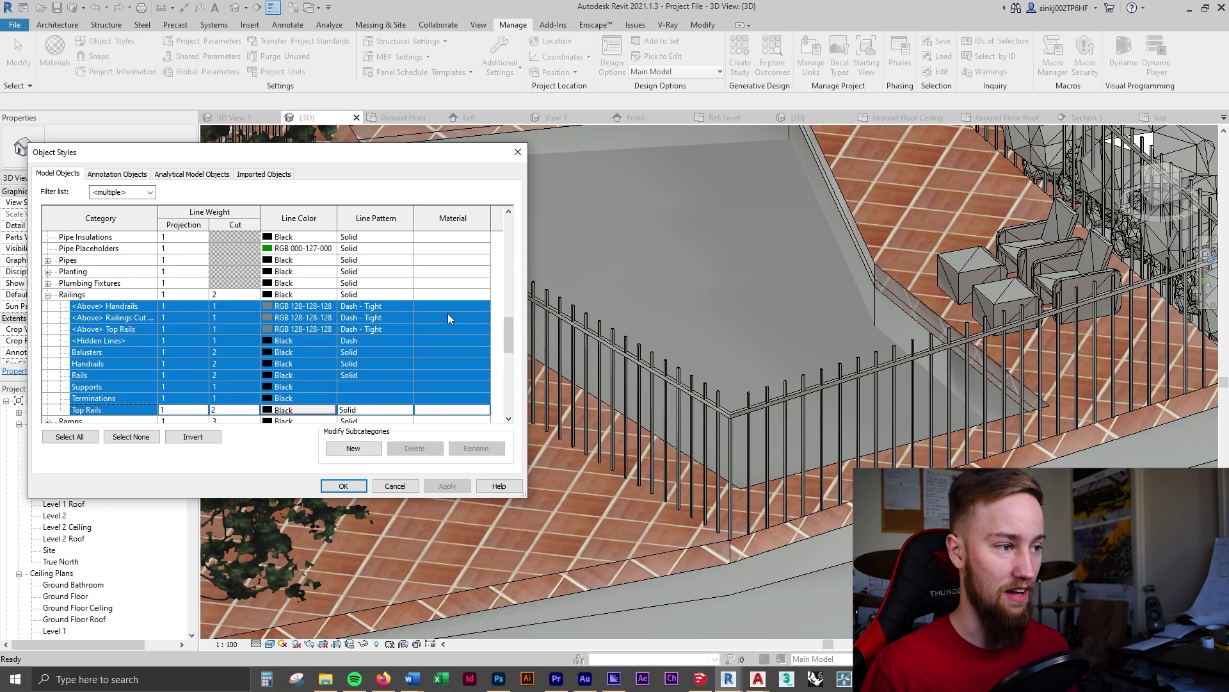
{"action": "left_click", "coordinate": [485, 307]}
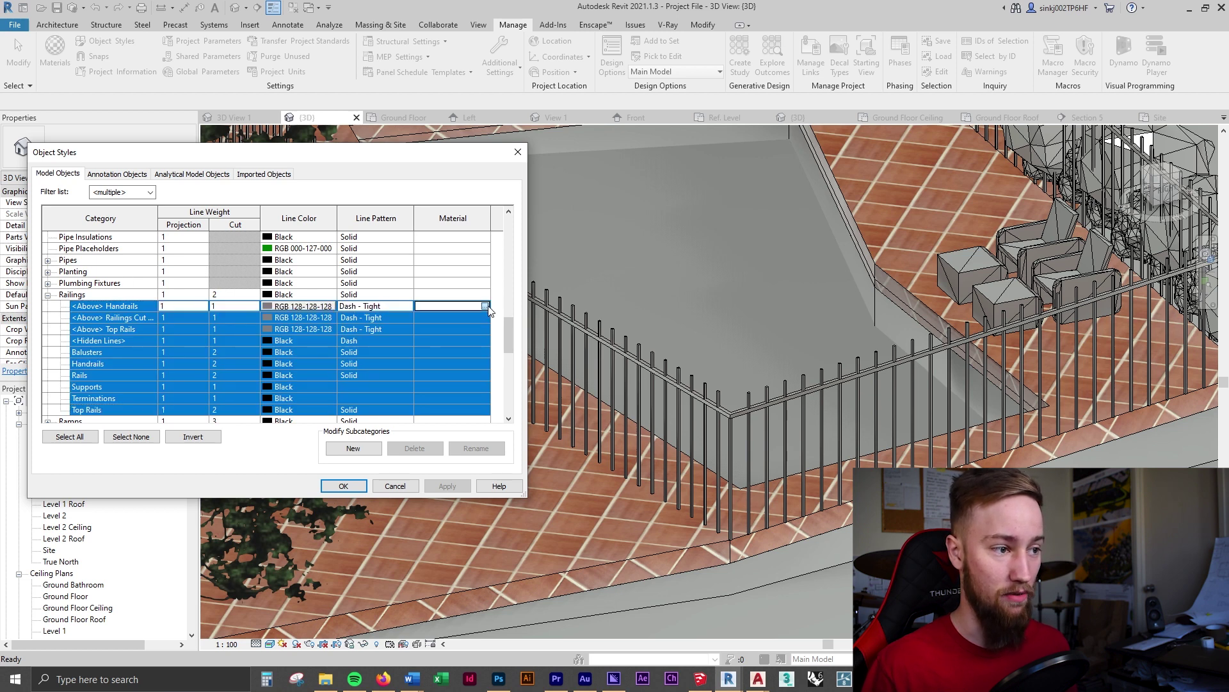
{"action": "left_click", "coordinate": [484, 306]}
{"action": "double_click", "coordinate": [280, 291]}
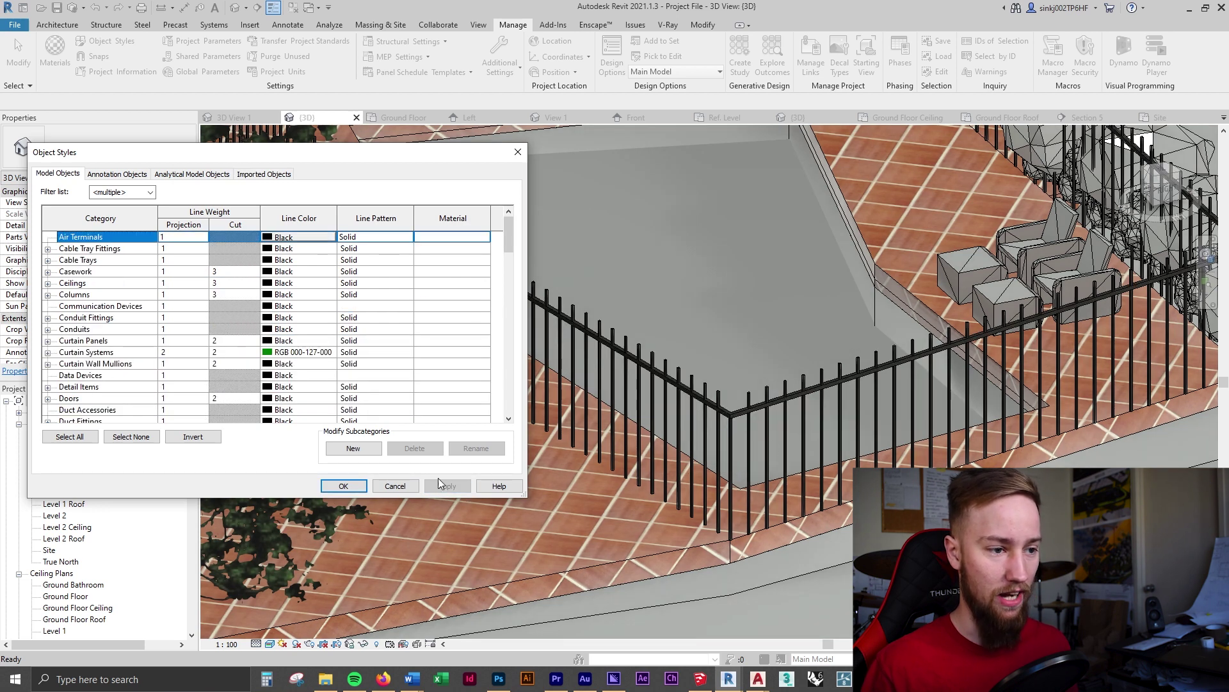
{"action": "left_click", "coordinate": [343, 486]}
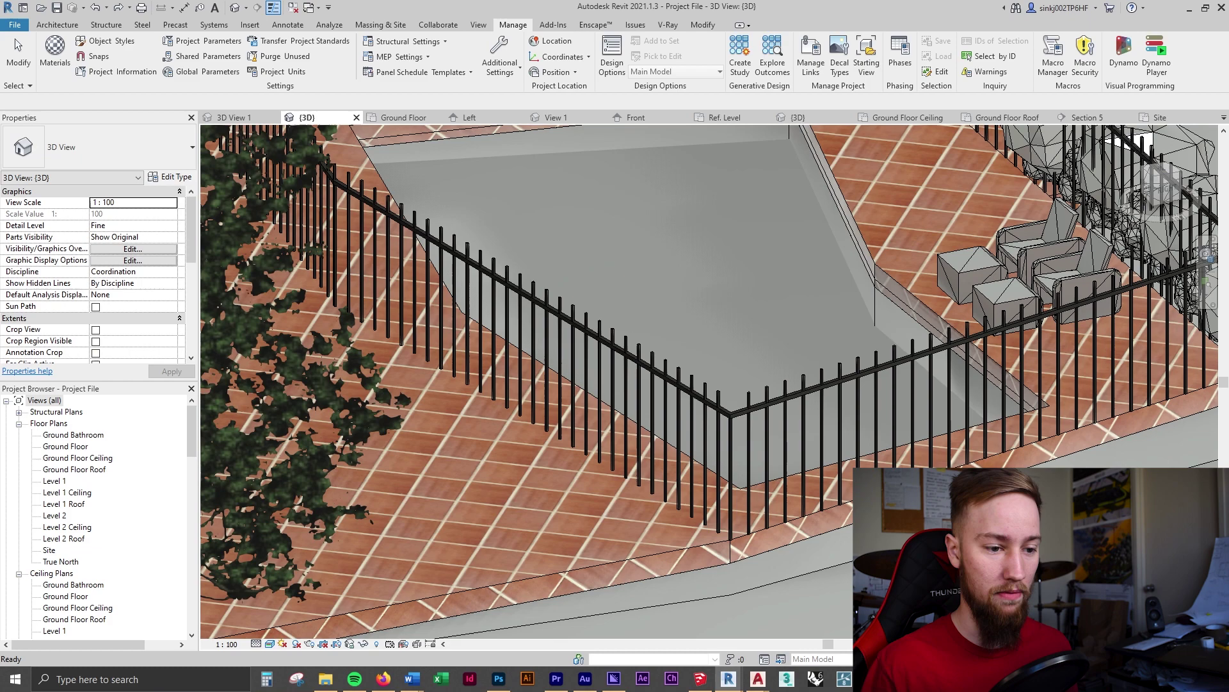
{"action": "scroll", "coordinate": [855, 433], "scroll_direction": "up", "scroll_amount": 3}
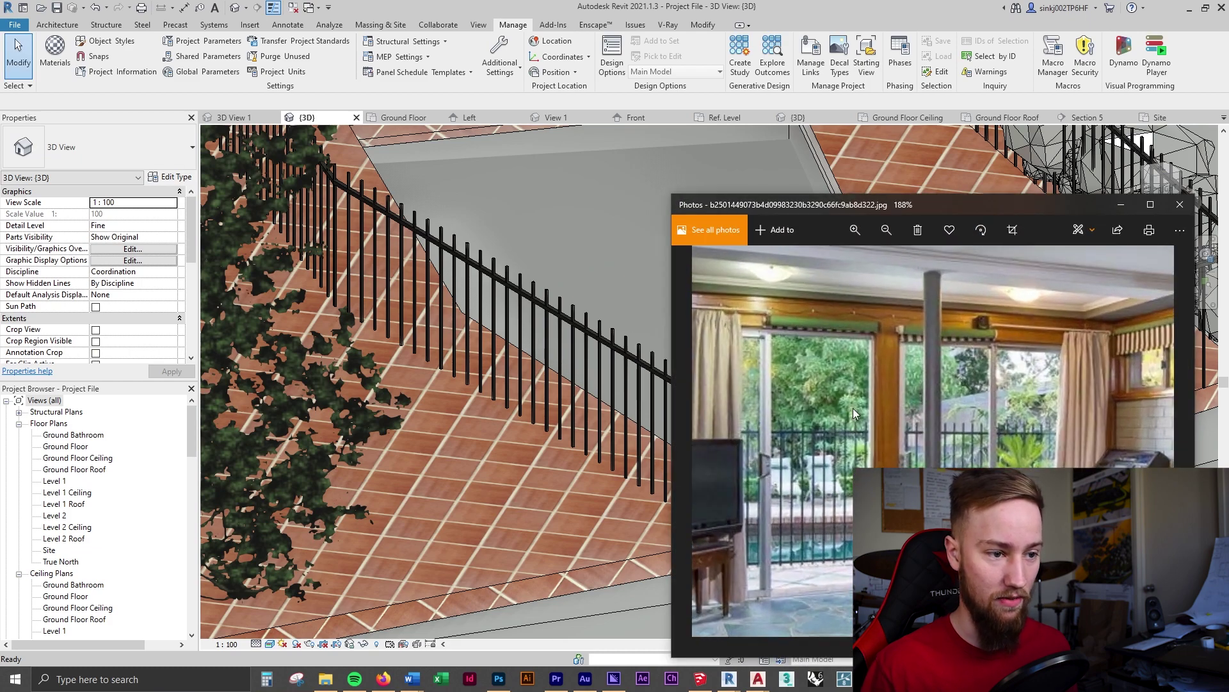
{"action": "scroll", "coordinate": [851, 498], "scroll_direction": "up", "scroll_amount": 2}
{"action": "key", "text": "alt+Tab"}
{"action": "middle_click_drag", "start_coordinate": [833, 473], "coordinate": [601, 459], "text": "shift"}
{"action": "scroll", "coordinate": [814, 446], "scroll_direction": "down", "scroll_amount": 8}
{"action": "scroll", "coordinate": [600, 460], "scroll_direction": "up", "scroll_amount": 6}
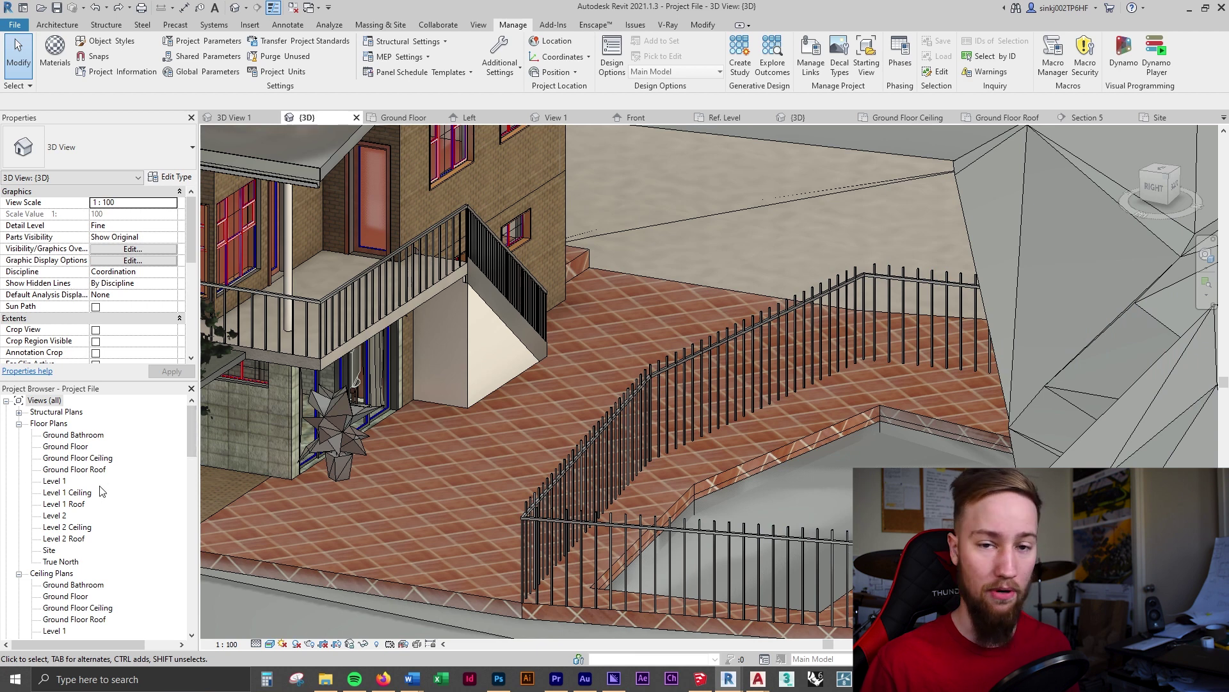
Expand Families > Railings > Baluster - Square in the Project Browser to show its 20mm and 25mm types
{"action": "left_click", "coordinate": [671, 405]}
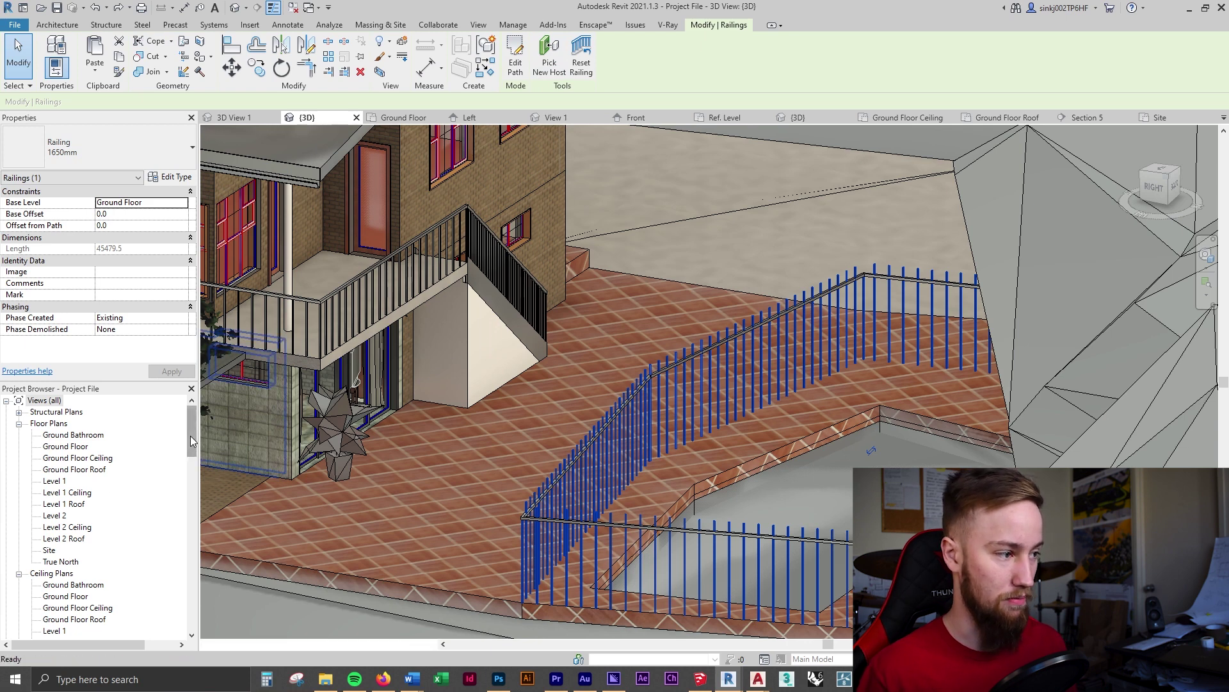
{"action": "left_click_drag", "start_coordinate": [190, 435], "coordinate": [184, 536]}
{"action": "left_click", "coordinate": [40, 423]}
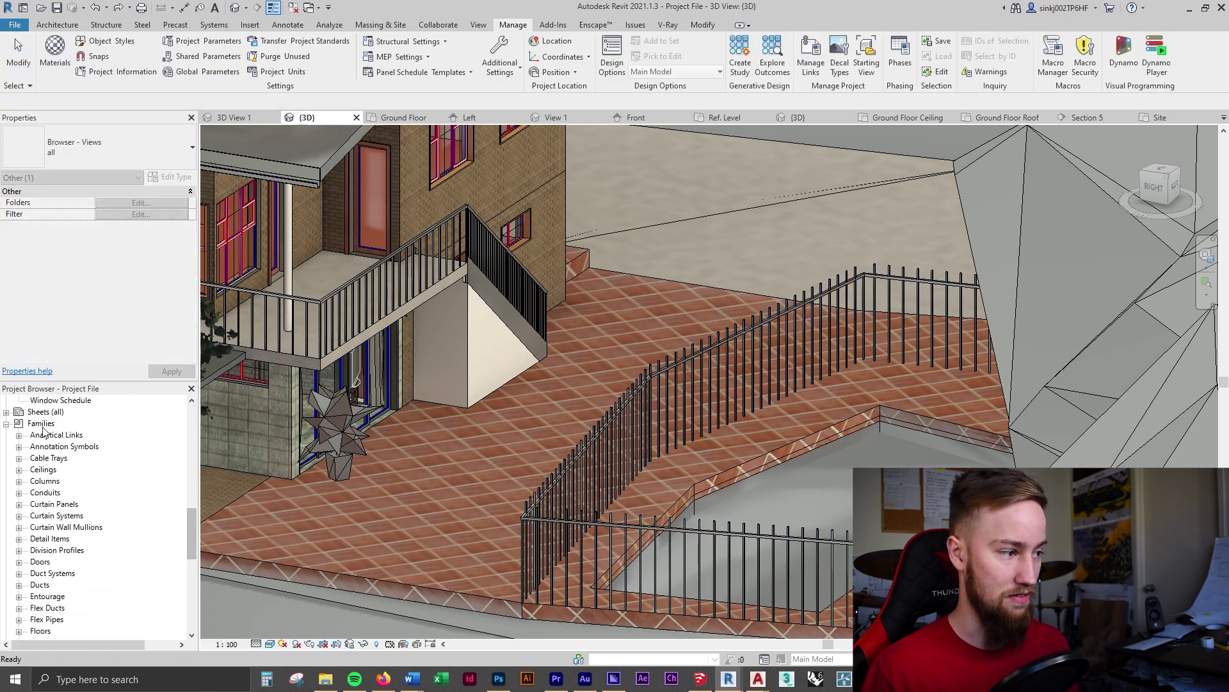
{"action": "key", "text": "r"}
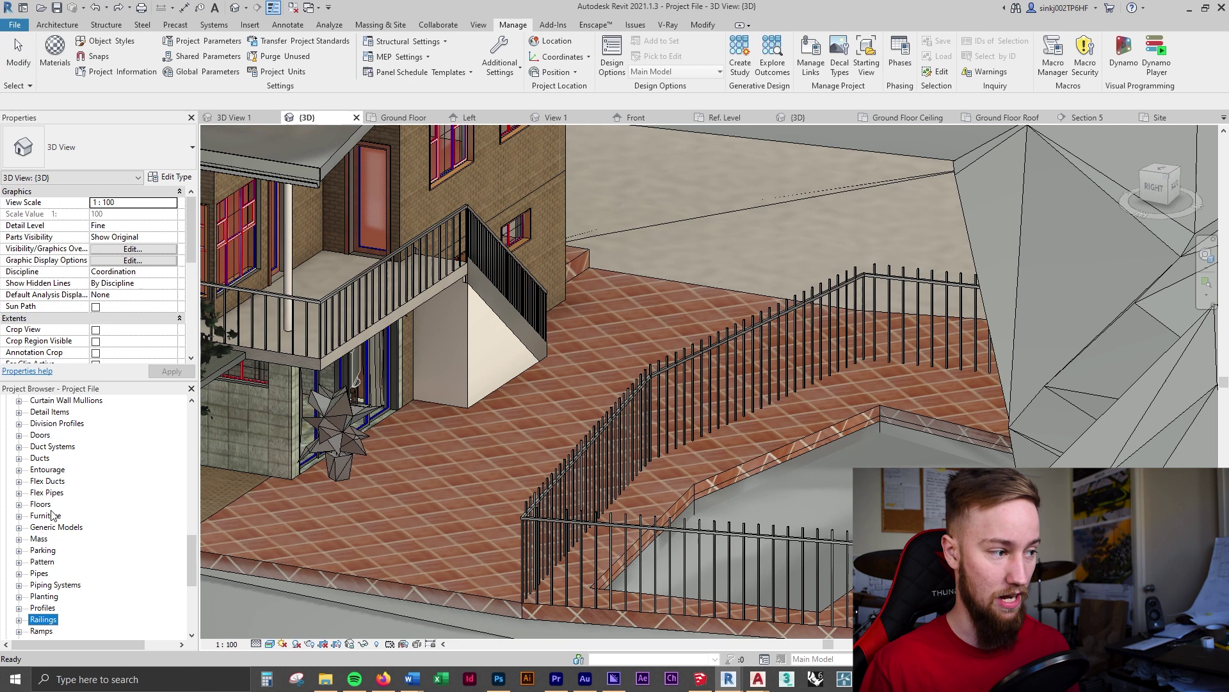
{"action": "left_click", "coordinate": [18, 620]}
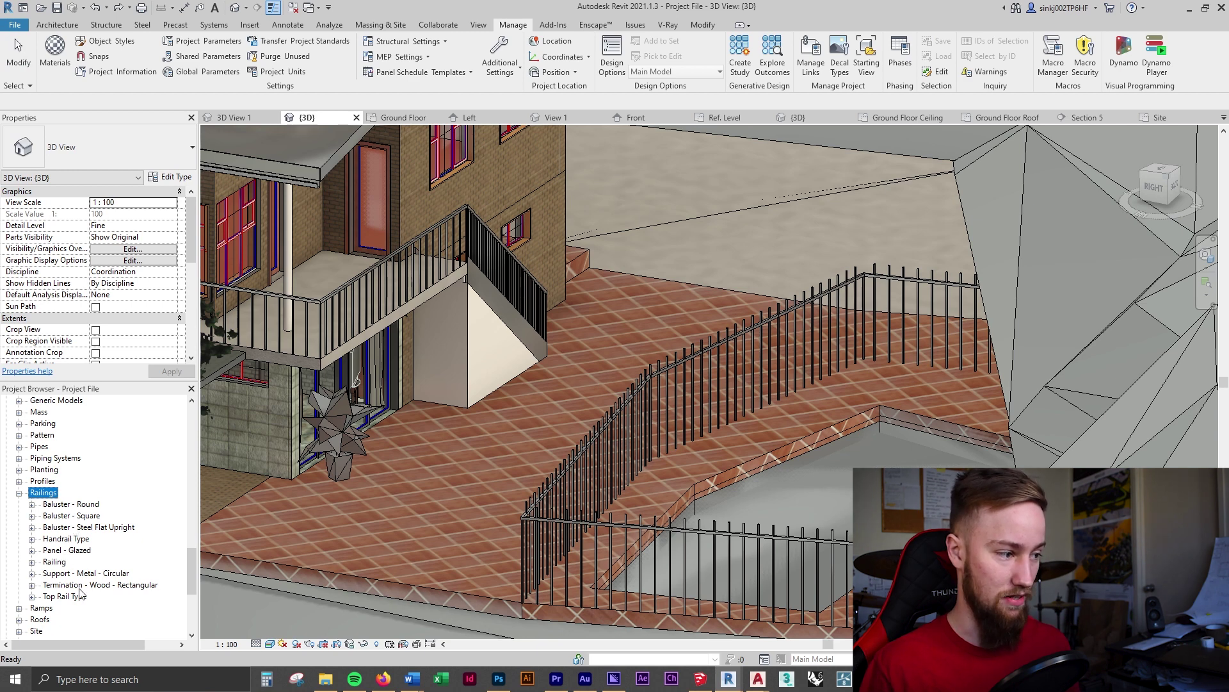
{"action": "left_click", "coordinate": [31, 516]}
{"action": "scroll", "coordinate": [590, 477], "scroll_direction": "up", "scroll_amount": 6}
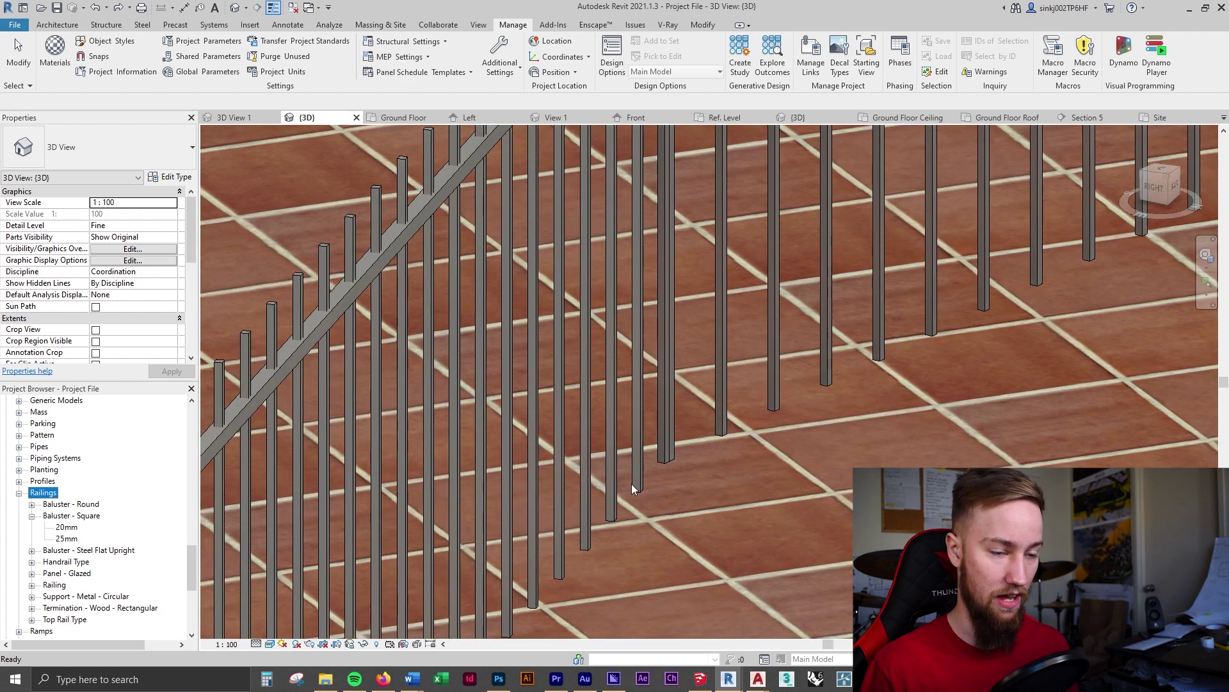
{"action": "scroll", "coordinate": [632, 483], "scroll_direction": "down", "scroll_amount": 8}
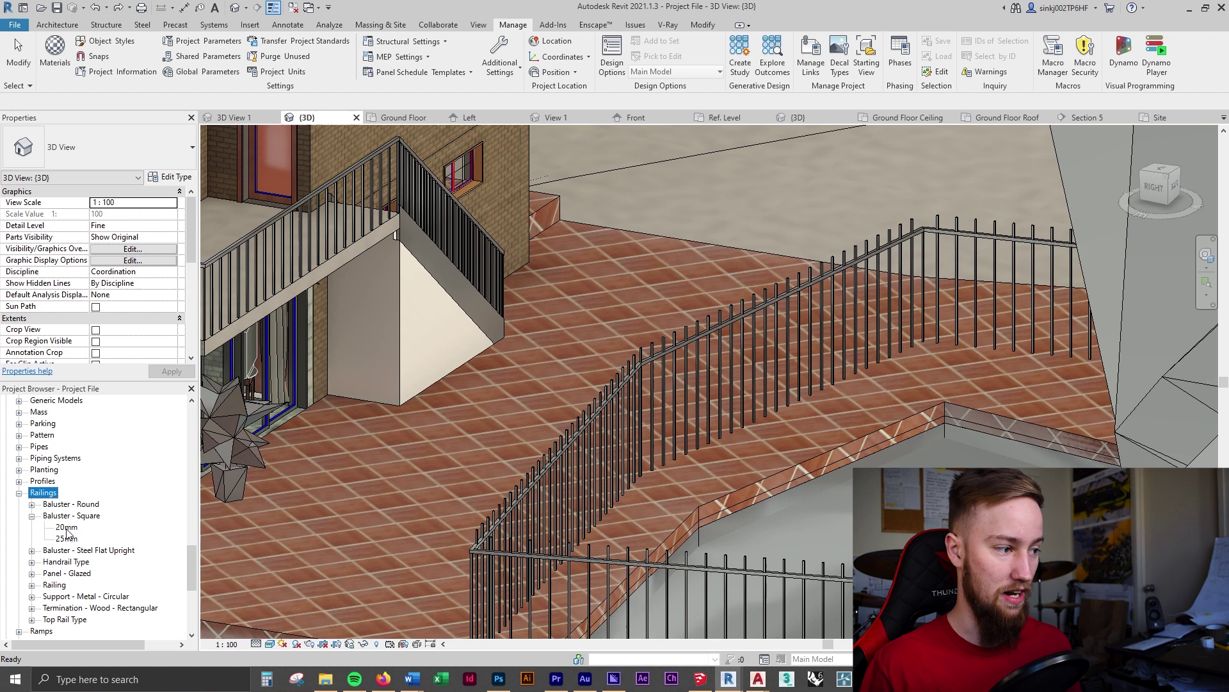
{"action": "left_click", "coordinate": [590, 461]}
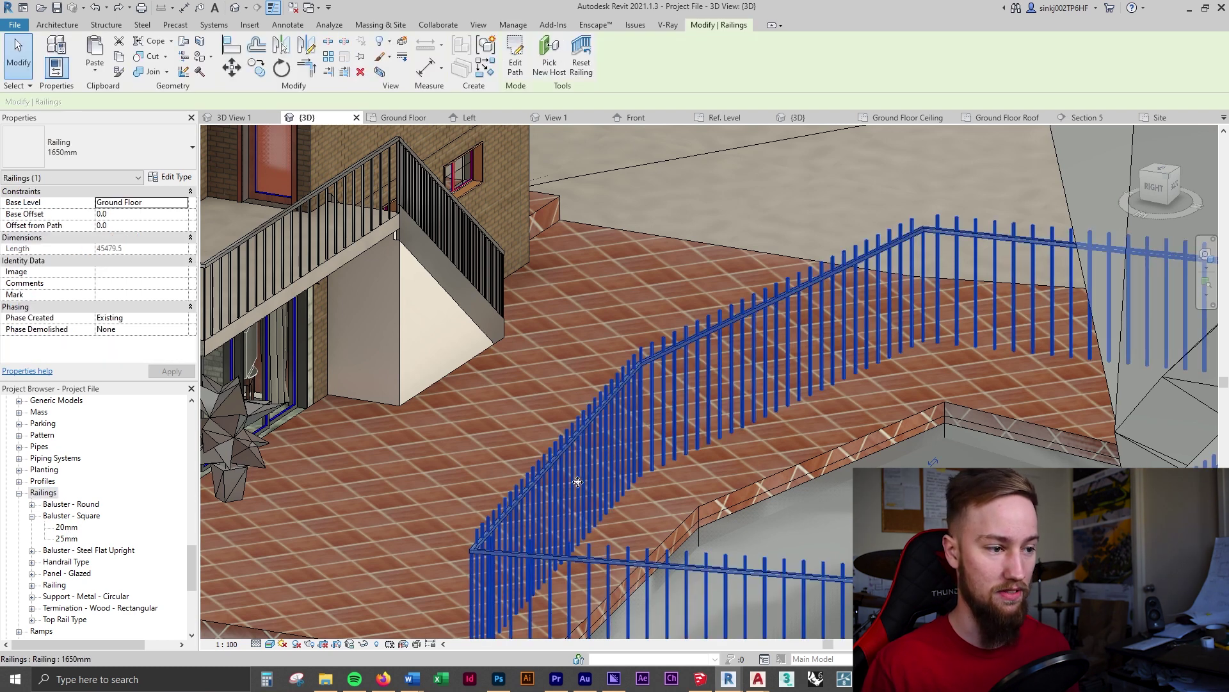
Review the railing's baluster placement without changes, then select the Baluster - Square 25mm type
{"action": "left_click", "coordinate": [168, 178]}
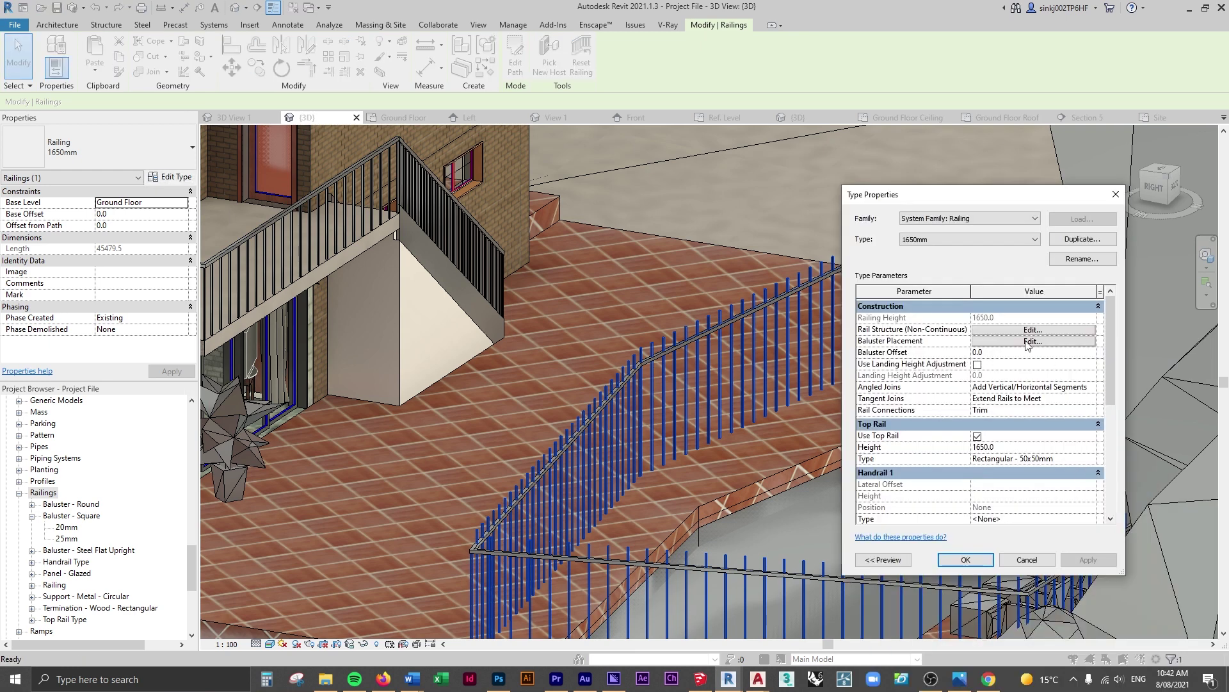
{"action": "left_click", "coordinate": [1028, 343]}
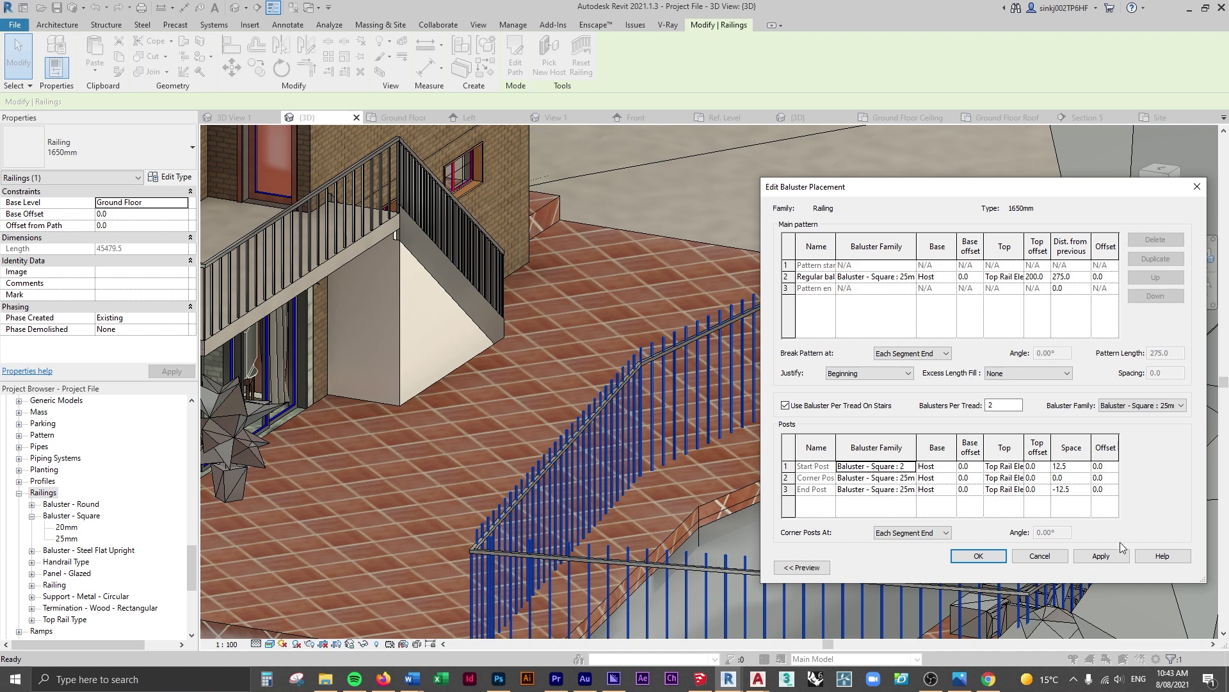
{"action": "left_click", "coordinate": [978, 555]}
{"action": "left_click", "coordinate": [997, 567]}
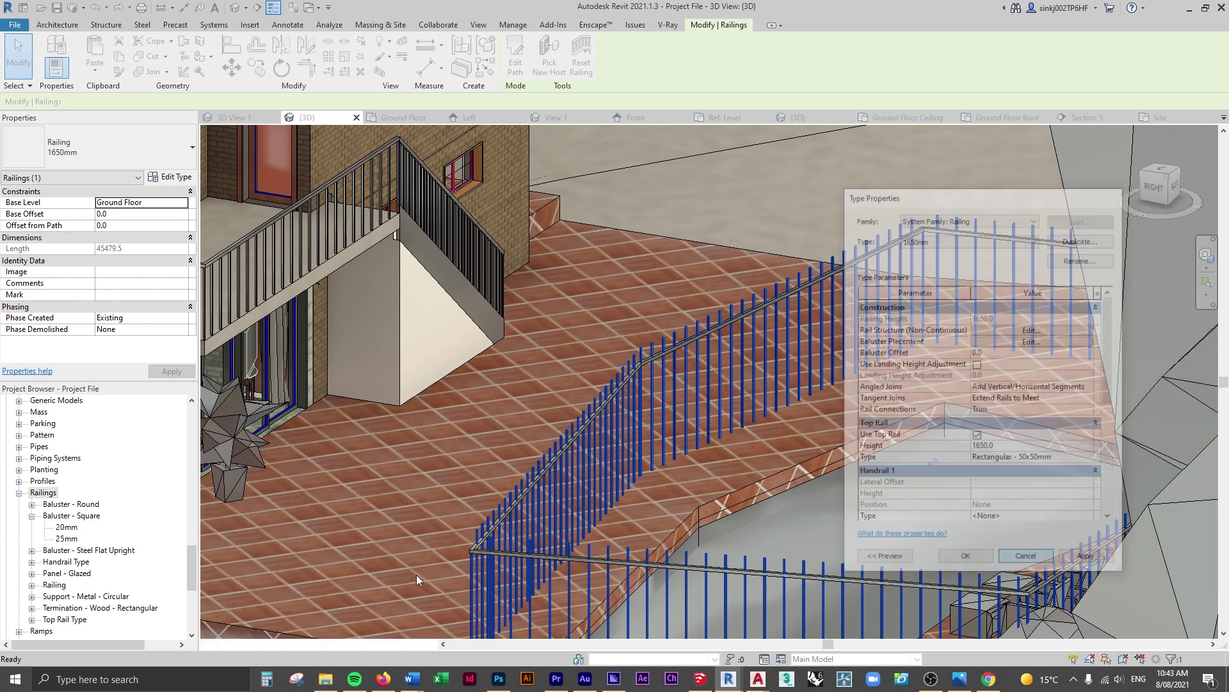
{"action": "left_click", "coordinate": [63, 539]}
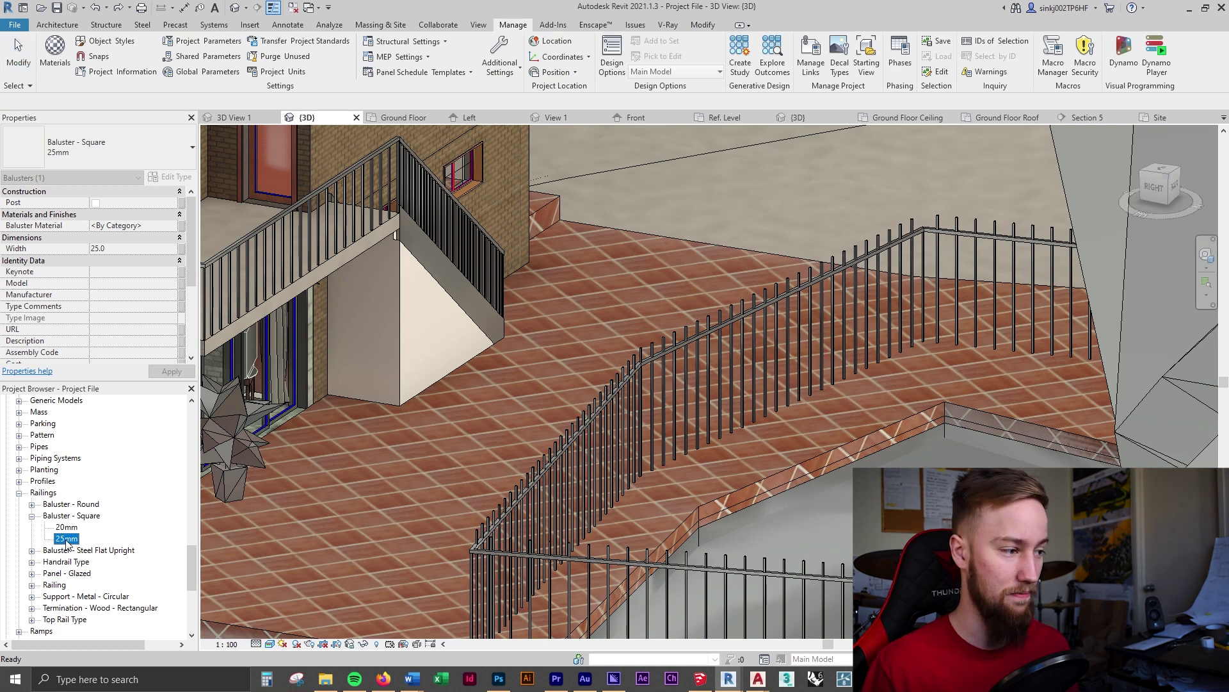
Duplicate the Baluster - Square 25mm type, accepting the default name 25mm 2
{"action": "right_click", "coordinate": [70, 538]}
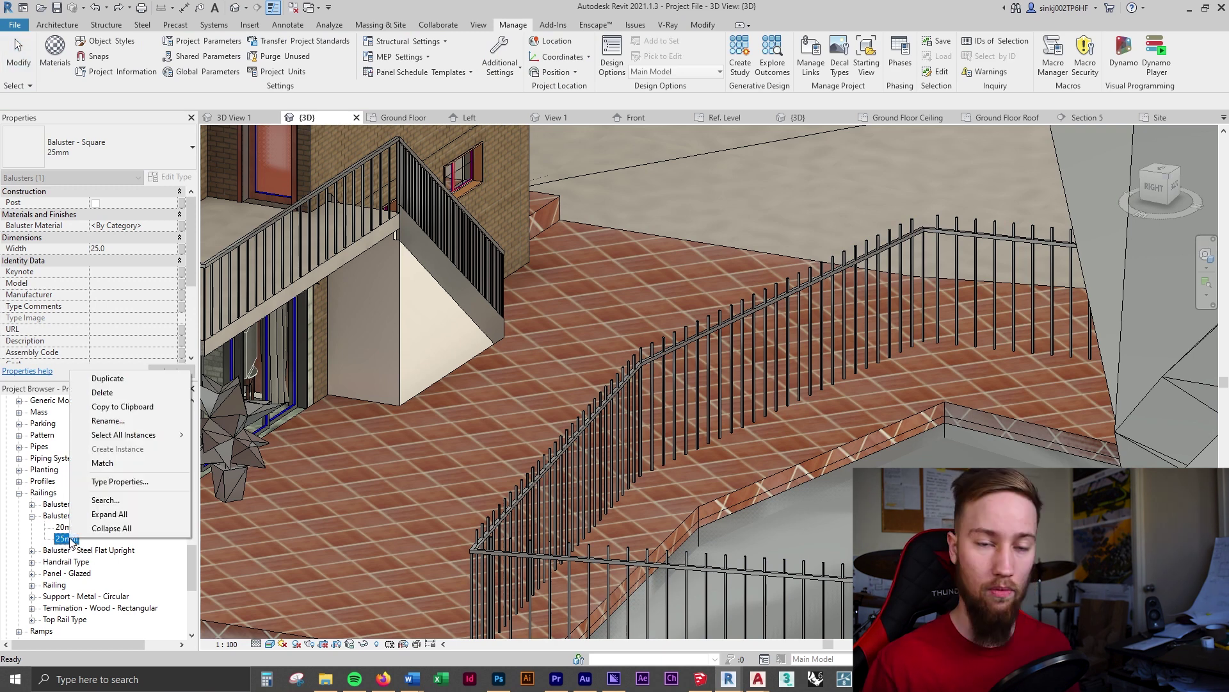
{"action": "left_click", "coordinate": [108, 378]}
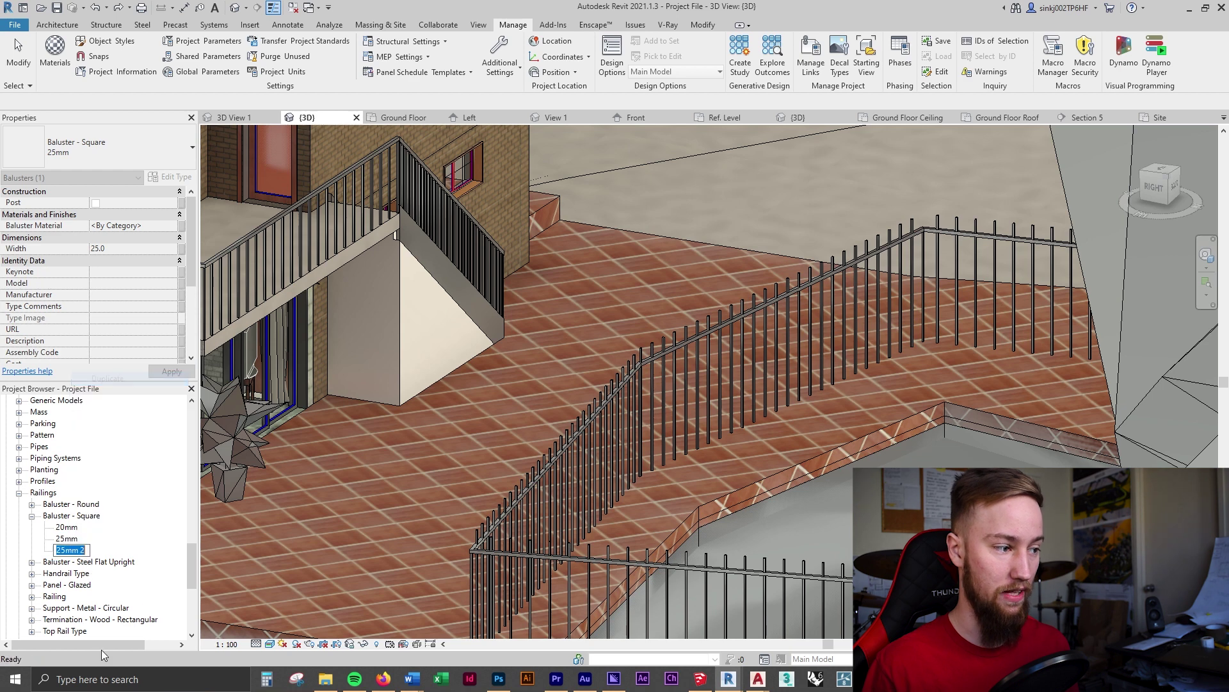
{"action": "key", "text": "Return"}
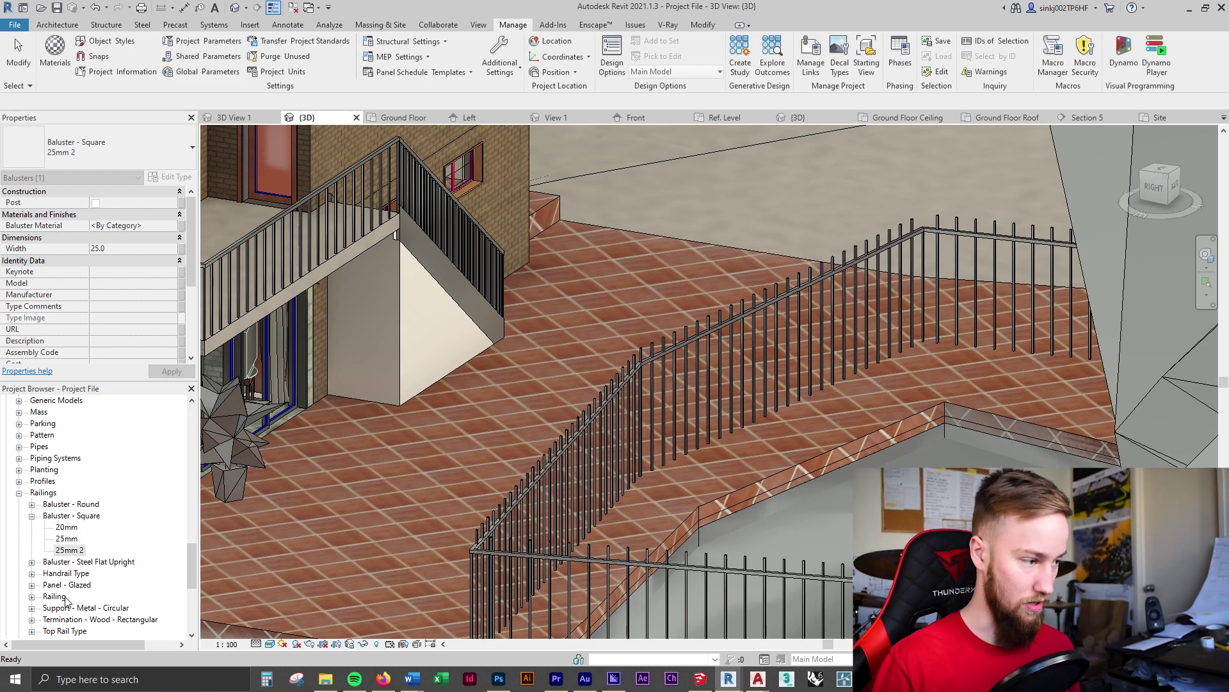
Rename the duplicated baluster type from 25mm 2 to '25mm Black'
{"action": "right_click", "coordinate": [93, 550]}
{"action": "left_click", "coordinate": [96, 506]}
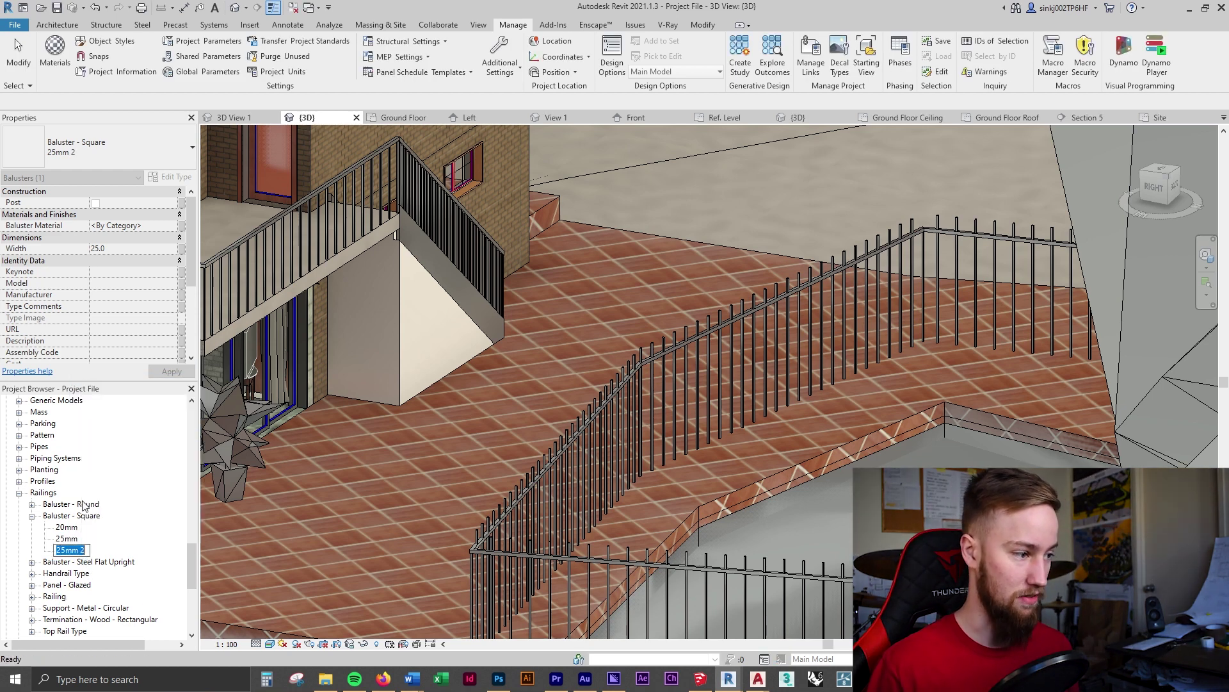
{"action": "type", "text": "25mm 8"}
{"action": "type", "text": "lack"}
{"action": "key", "text": "Return"}
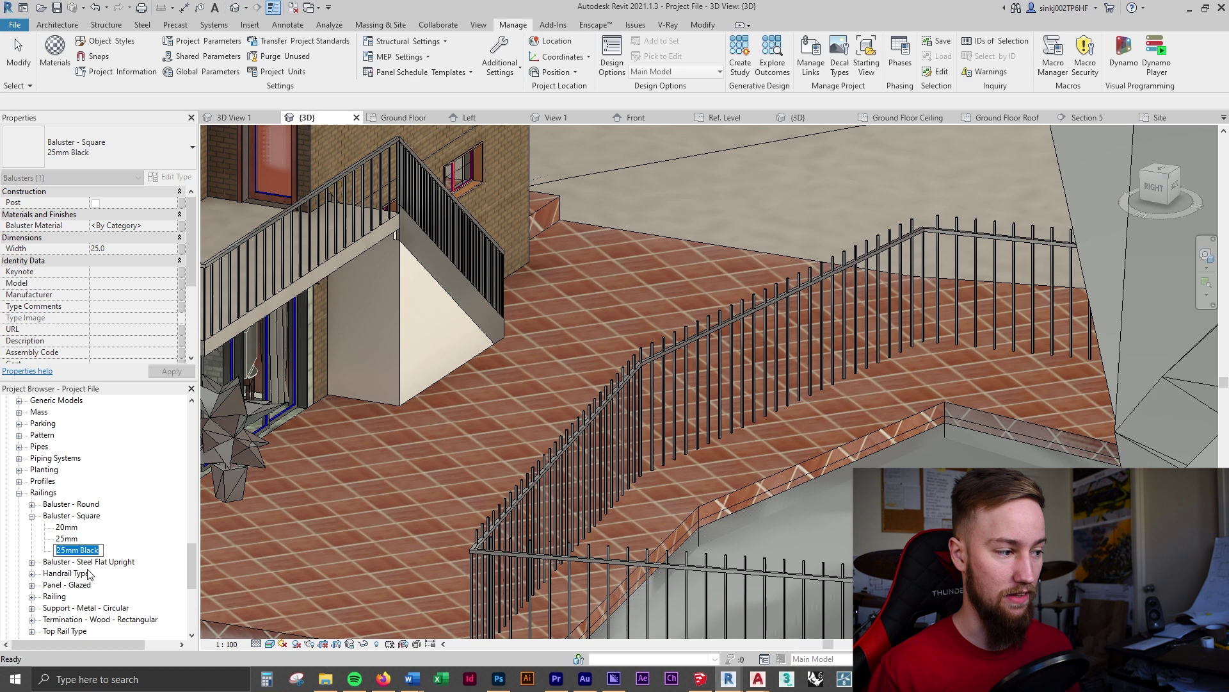
{"action": "left_click", "coordinate": [82, 548]}
{"action": "right_click", "coordinate": [82, 548]}
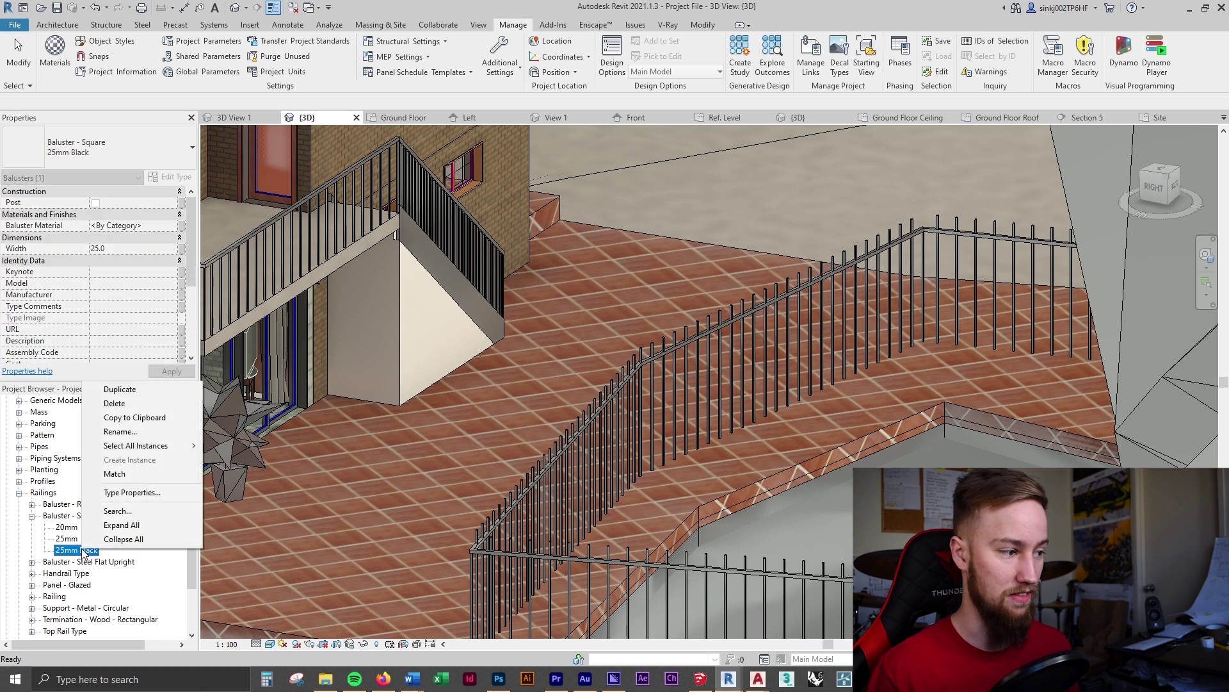
In 25mm Black's Type Properties, choose Plastic, Opaque Black as the Baluster Material
{"action": "left_click", "coordinate": [138, 492]}
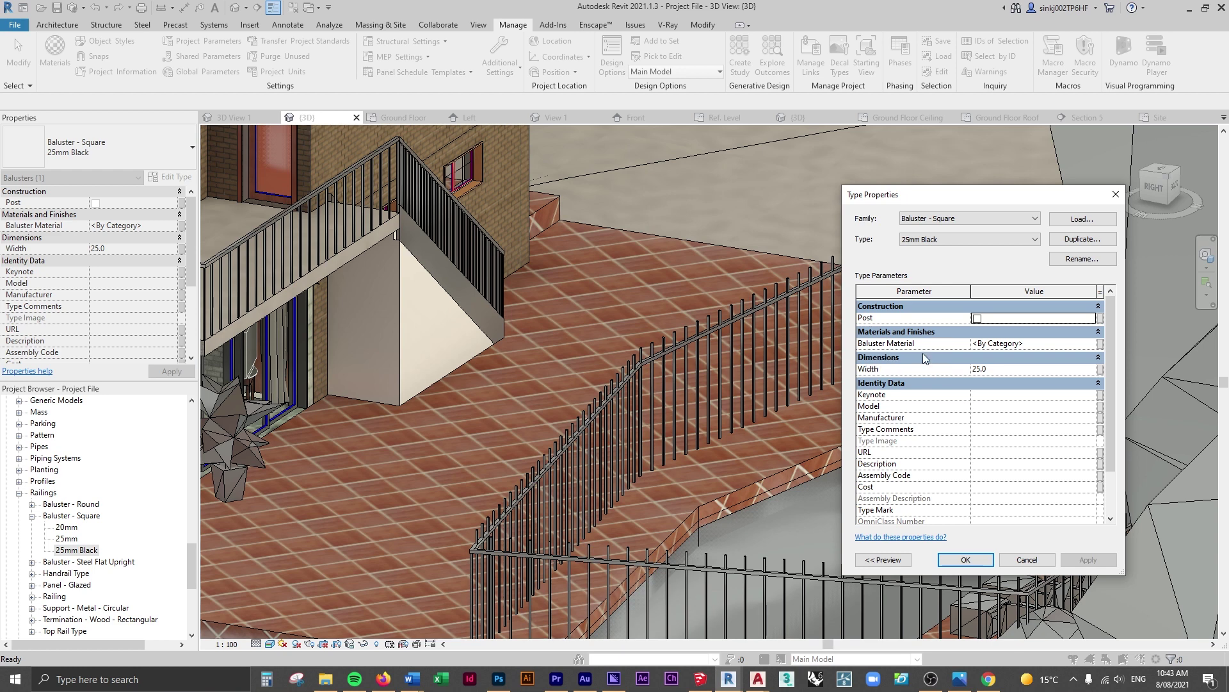
{"action": "left_click", "coordinate": [1094, 348]}
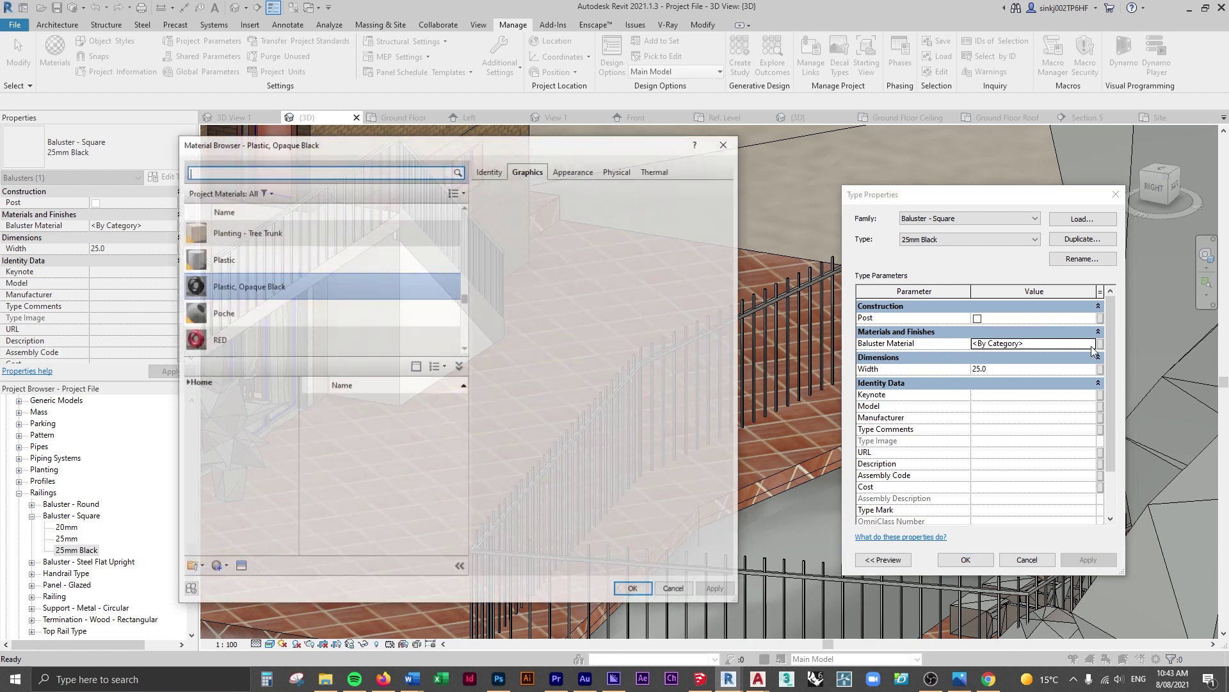
{"action": "double_click", "coordinate": [329, 295]}
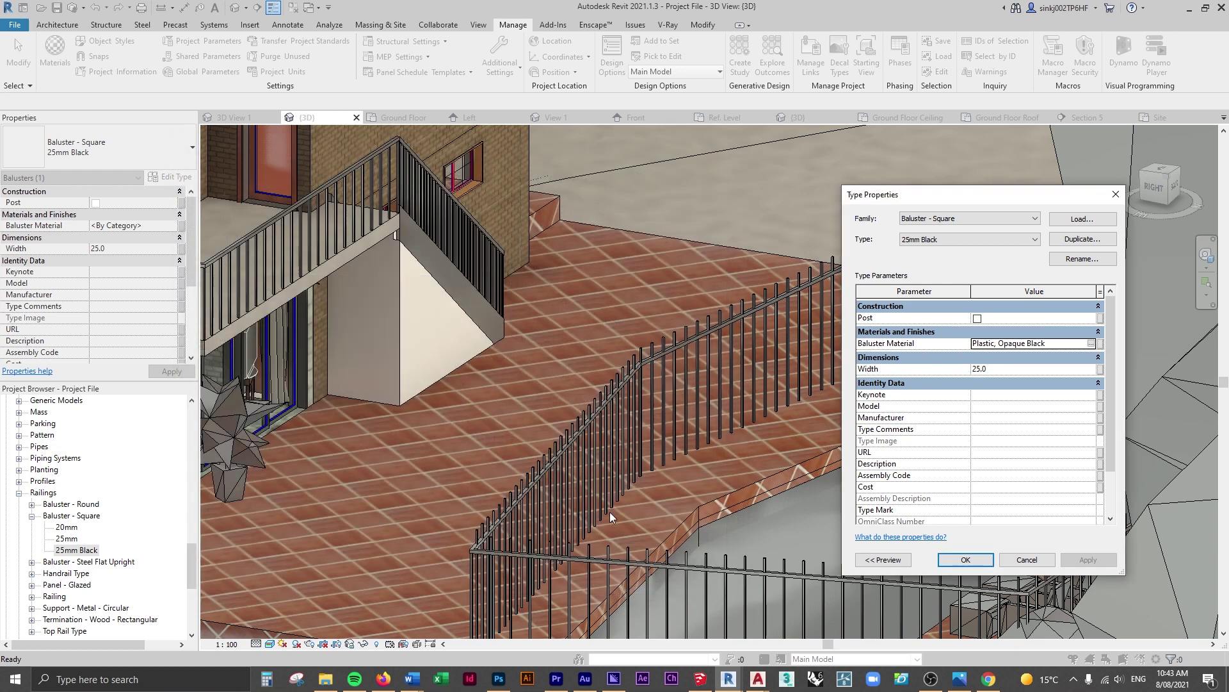
{"action": "left_click", "coordinate": [979, 562]}
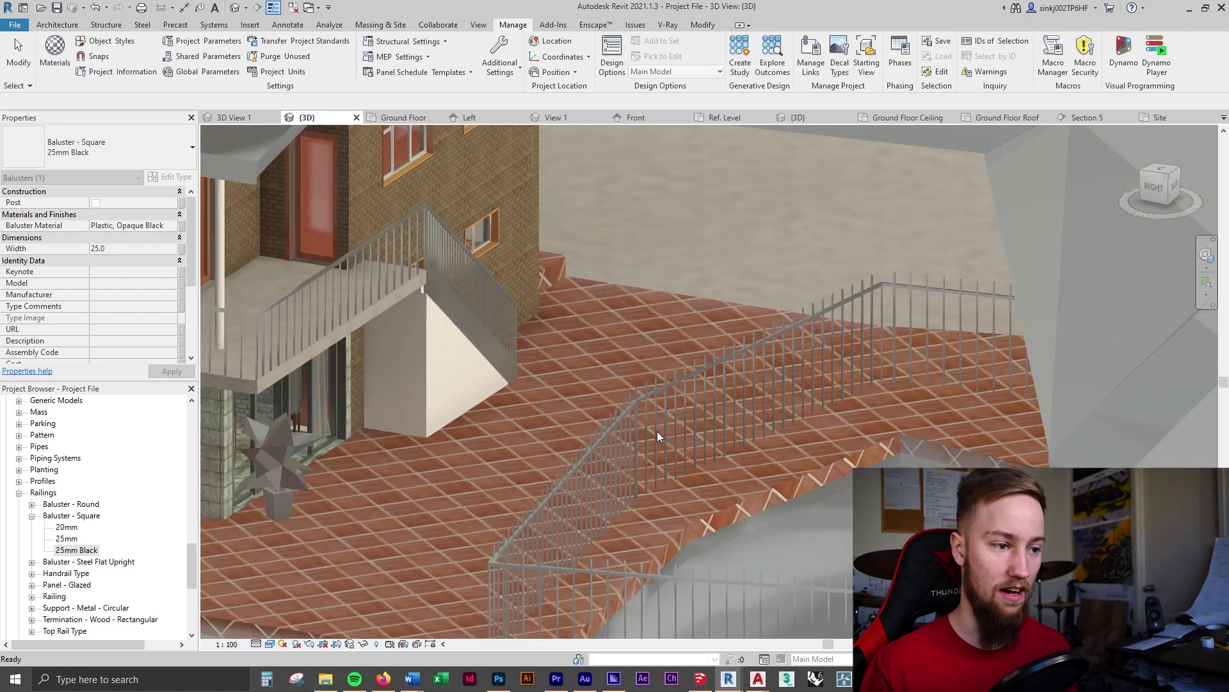
{"action": "scroll", "coordinate": [666, 423], "scroll_direction": "up", "scroll_amount": 5}
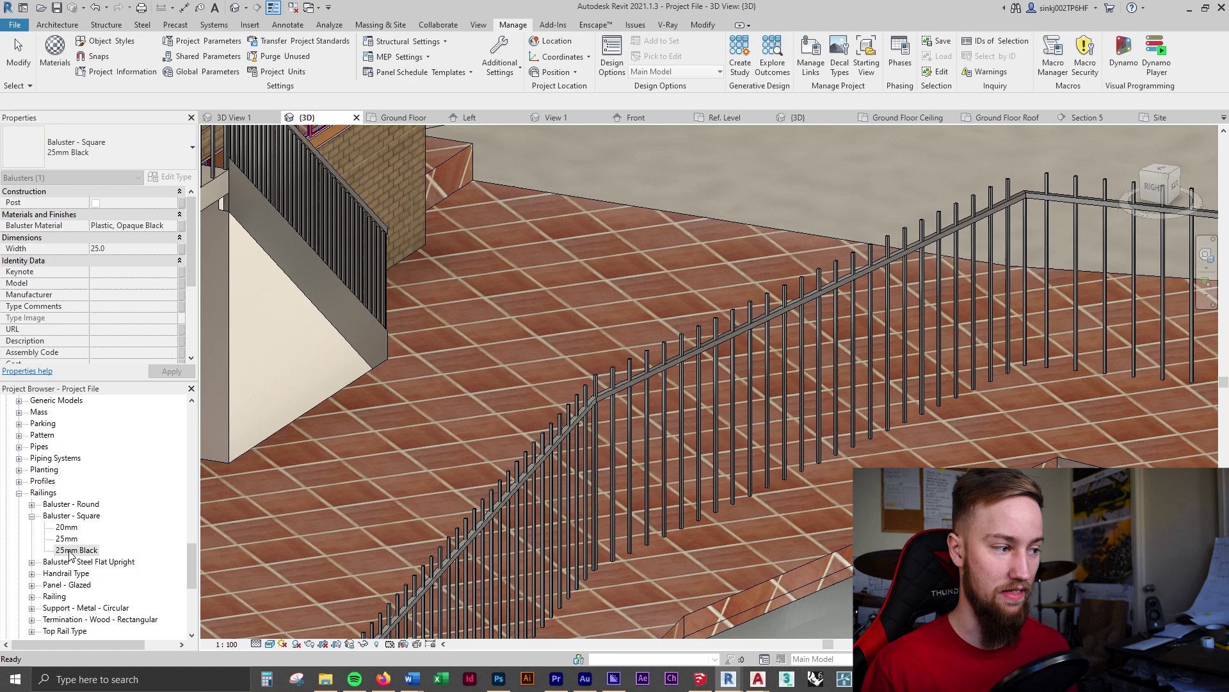
Set the terrace railing's regular baluster family to Baluster - Square : 25mm Black
{"action": "left_click", "coordinate": [648, 444]}
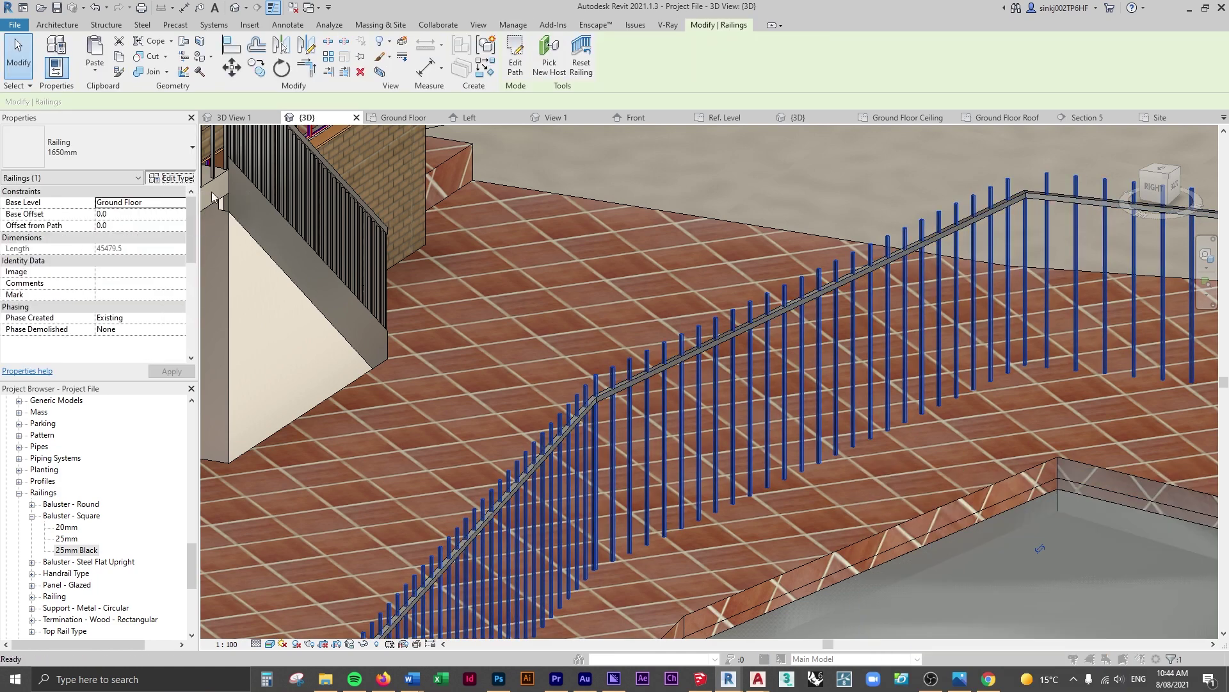
{"action": "left_click", "coordinate": [1012, 342]}
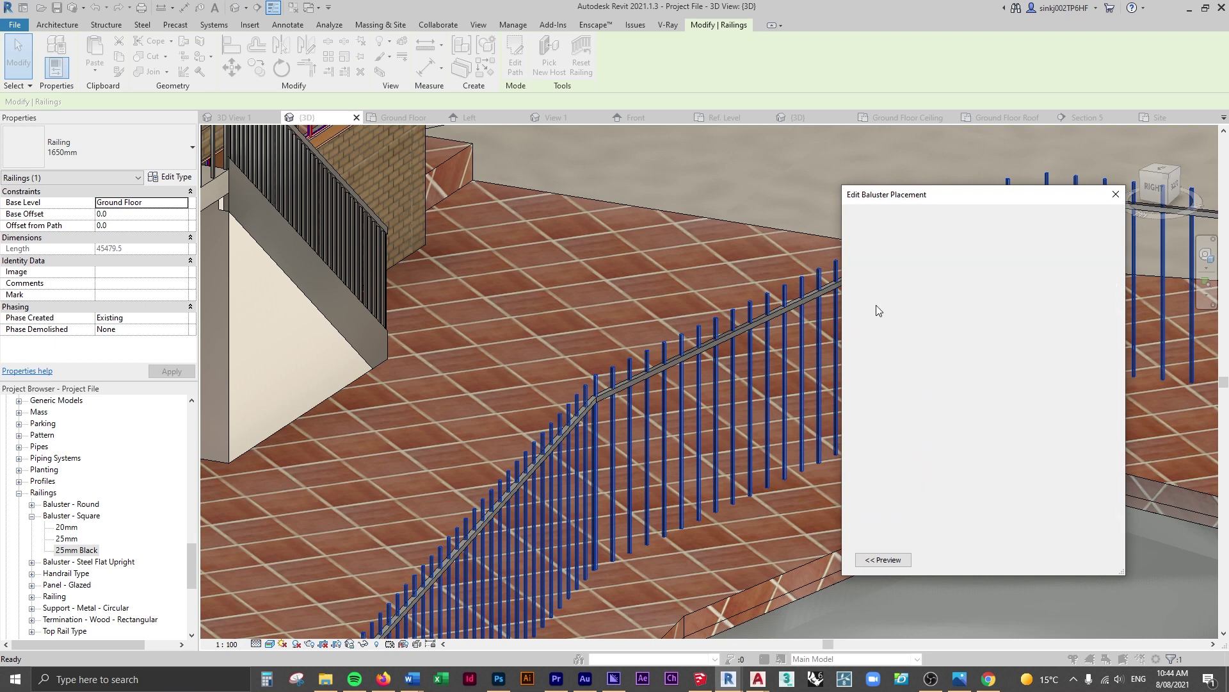
{"action": "left_click", "coordinate": [912, 279]}
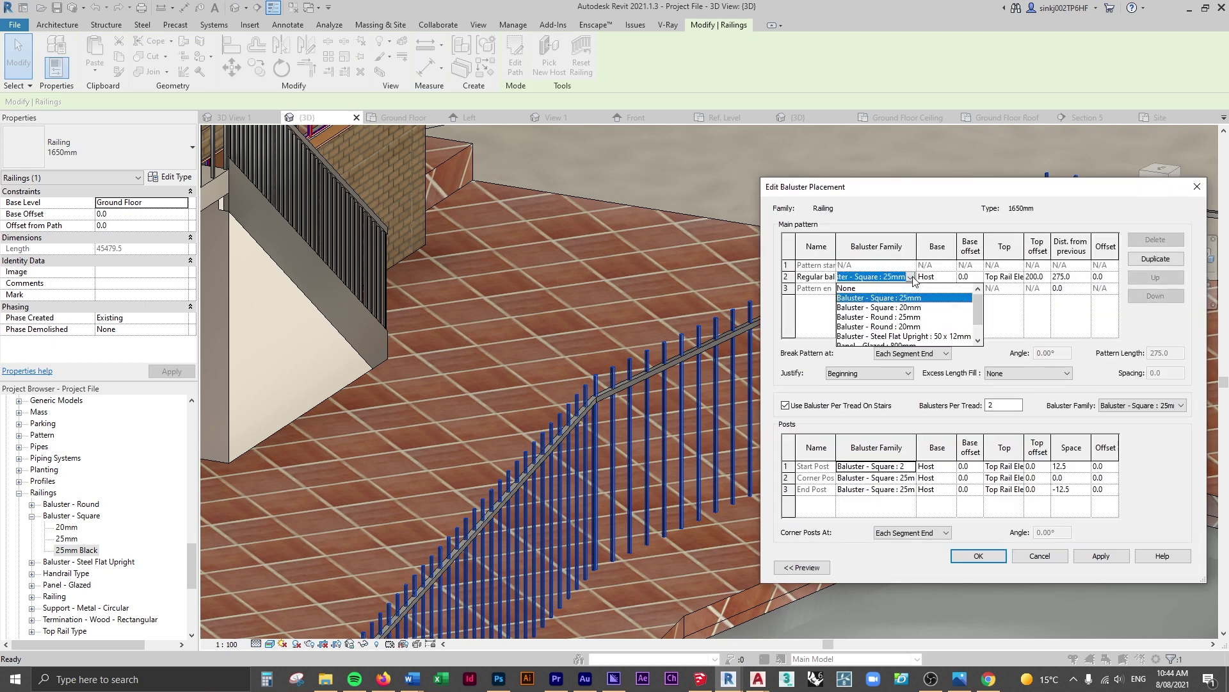
{"action": "scroll", "coordinate": [932, 333], "scroll_direction": "down", "scroll_amount": 1}
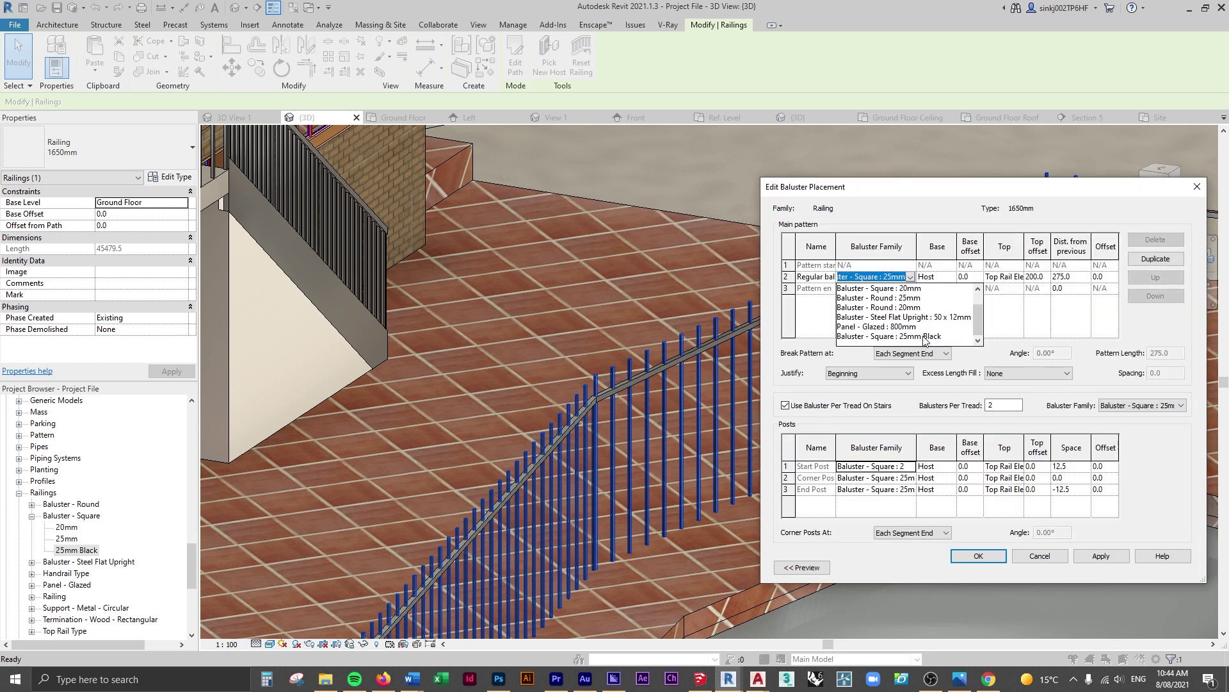
{"action": "left_click", "coordinate": [909, 337]}
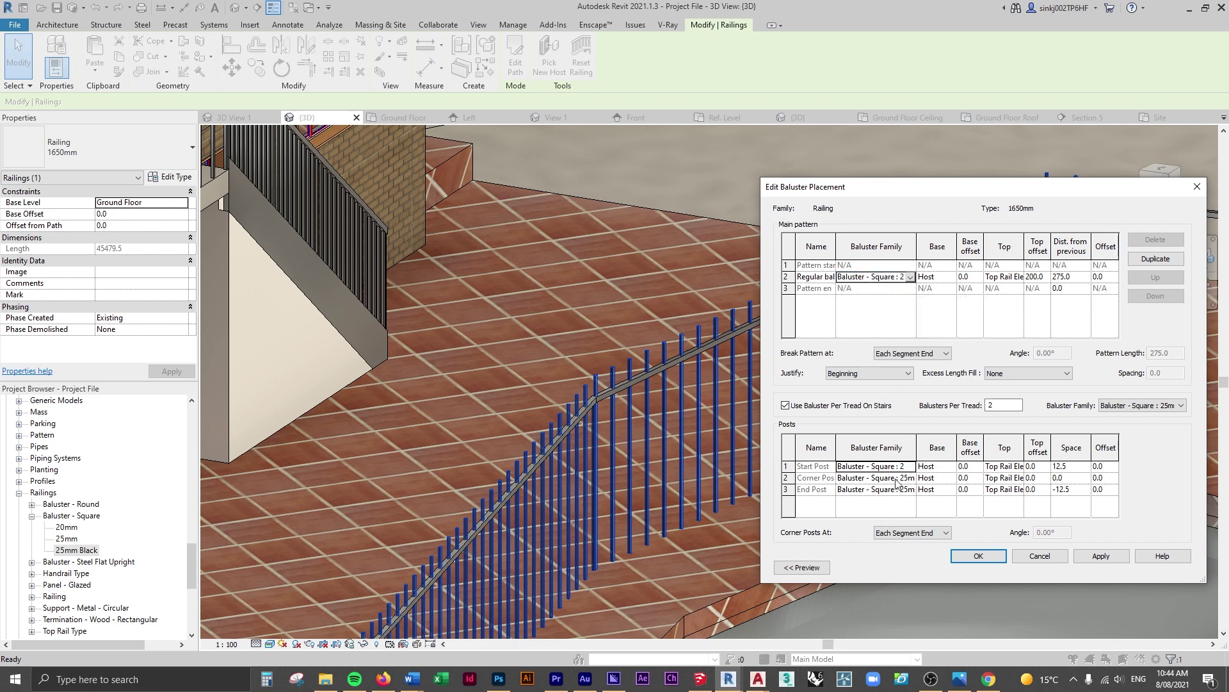
Switch the start, corner and end posts to 25mm Black as well and confirm both dialogs
{"action": "left_click", "coordinate": [910, 466]}
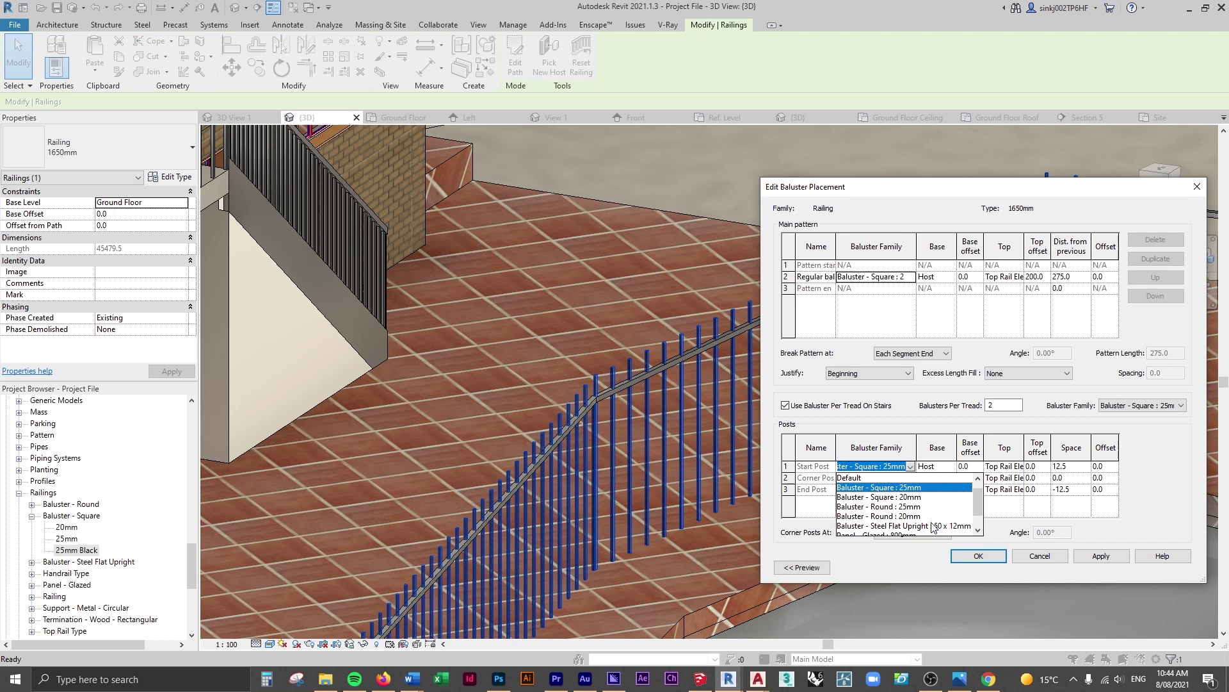
{"action": "scroll", "coordinate": [933, 526], "scroll_direction": "down", "scroll_amount": 1}
{"action": "left_click", "coordinate": [900, 526]}
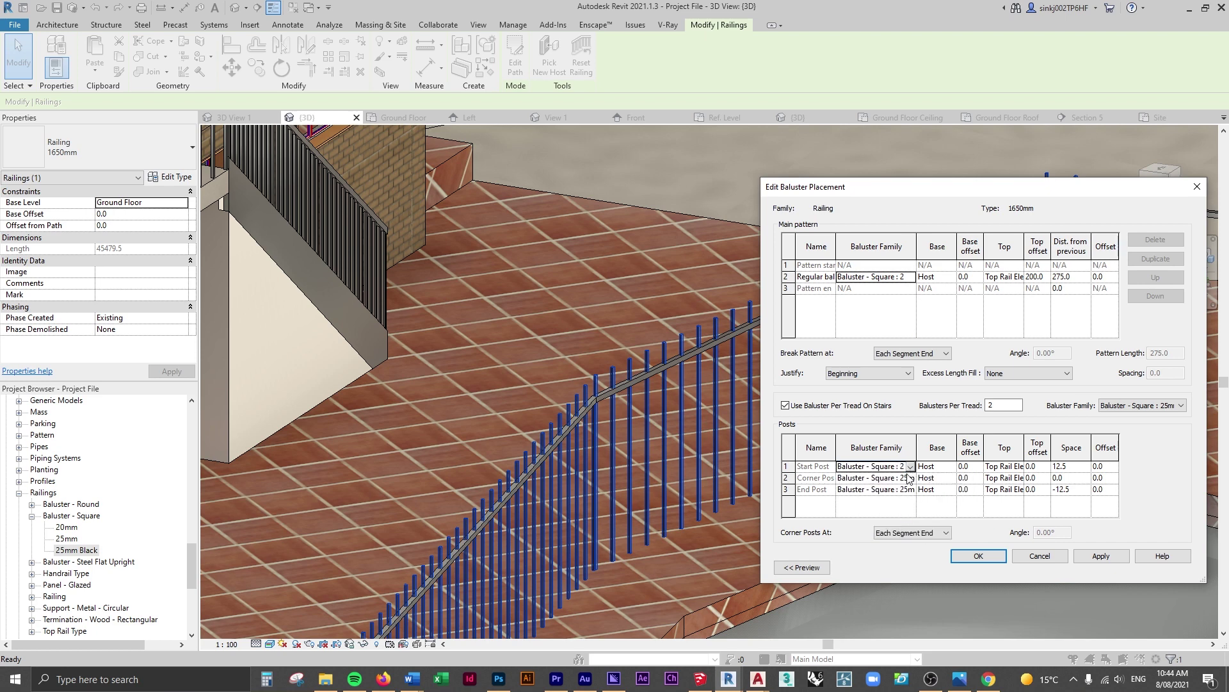
{"action": "left_click", "coordinate": [910, 478]}
{"action": "scroll", "coordinate": [897, 544], "scroll_direction": "down", "scroll_amount": 1}
{"action": "left_click", "coordinate": [896, 545]}
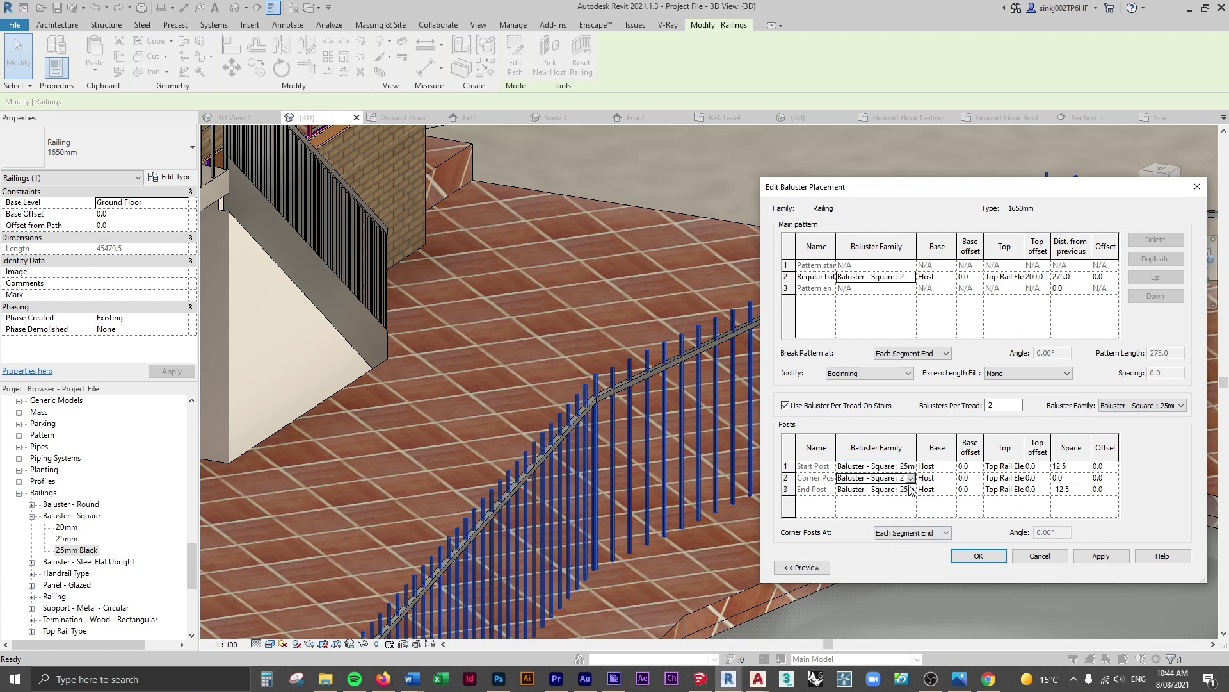
{"action": "left_click", "coordinate": [910, 489]}
{"action": "left_click", "coordinate": [896, 548]}
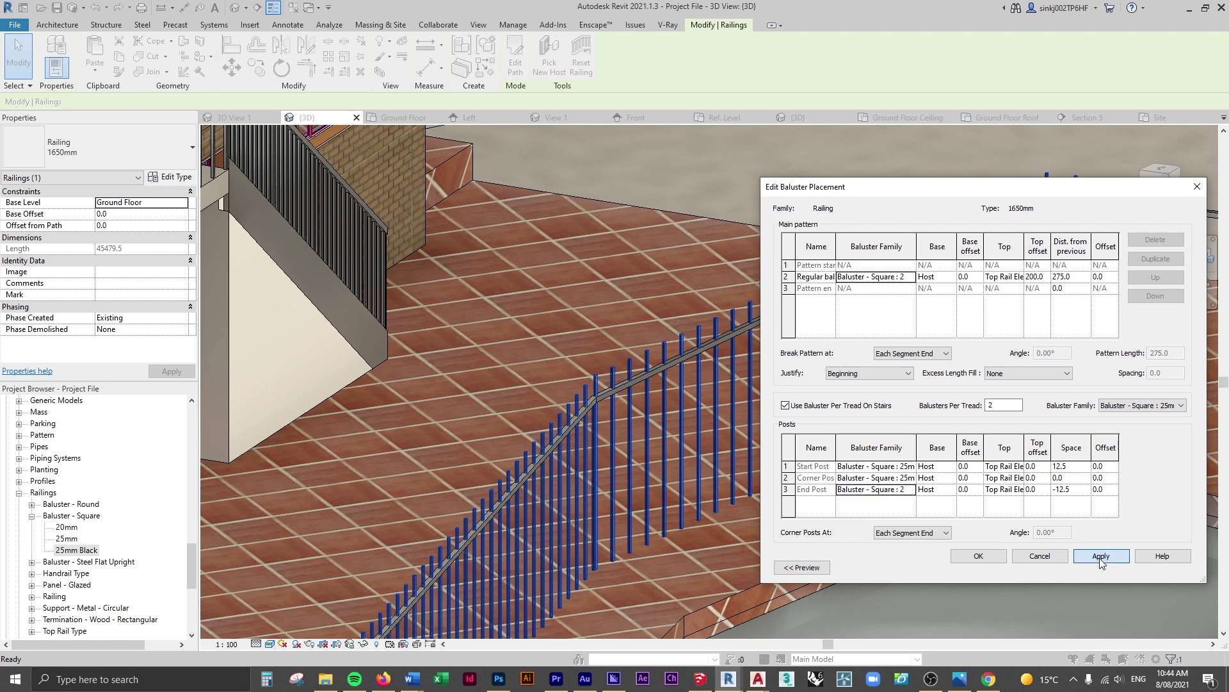
{"action": "left_click", "coordinate": [978, 556]}
{"action": "left_click", "coordinate": [960, 557]}
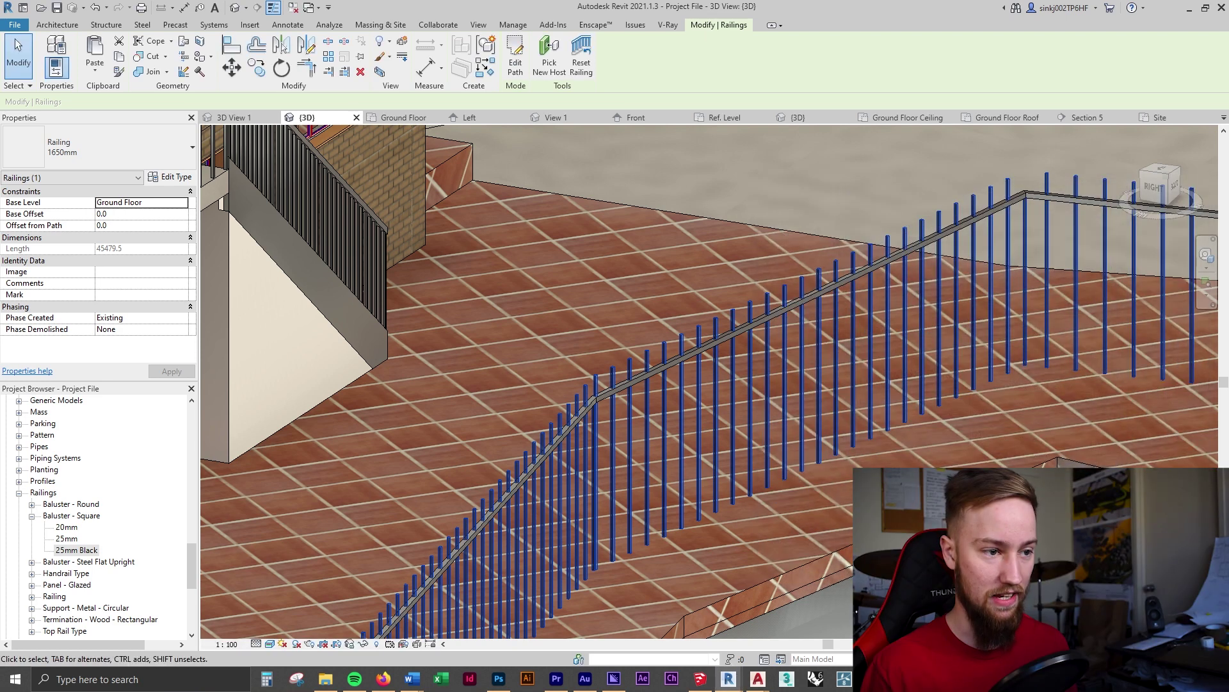
Deselect and frame the railing's black balusters, then collapse Baluster - Square to reach Top Rail Type
{"action": "key", "text": "Escape"}
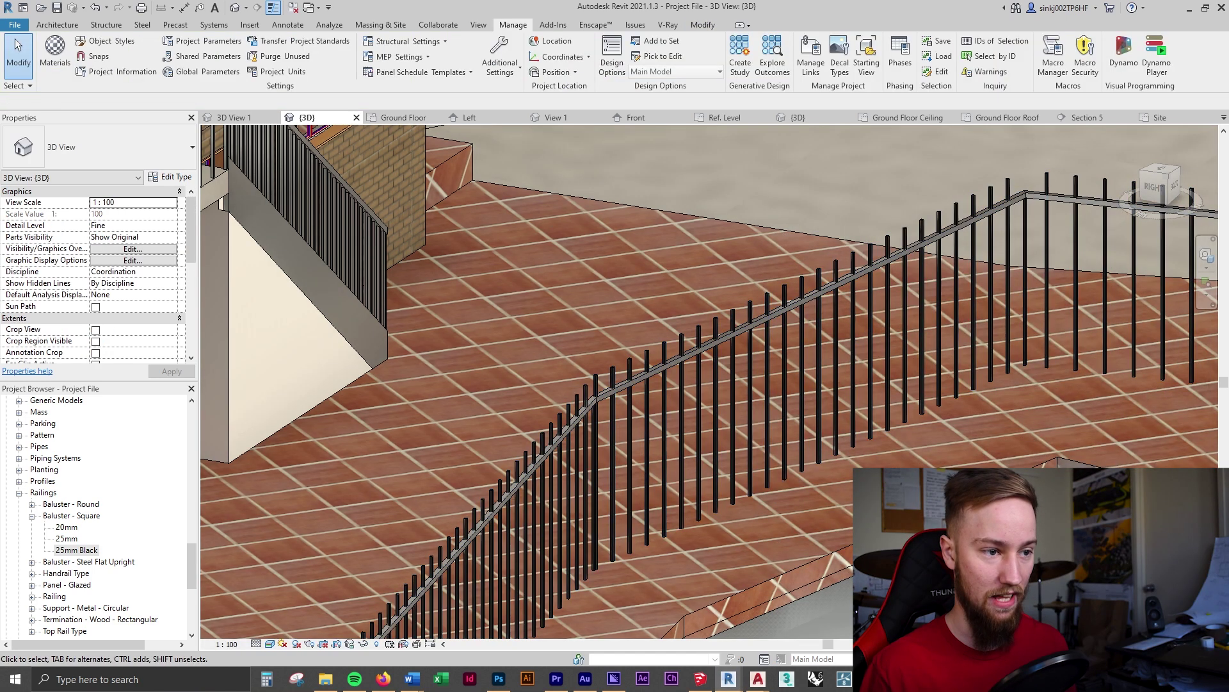
{"action": "middle_click_drag", "start_coordinate": [307, 243], "coordinate": [573, 330]}
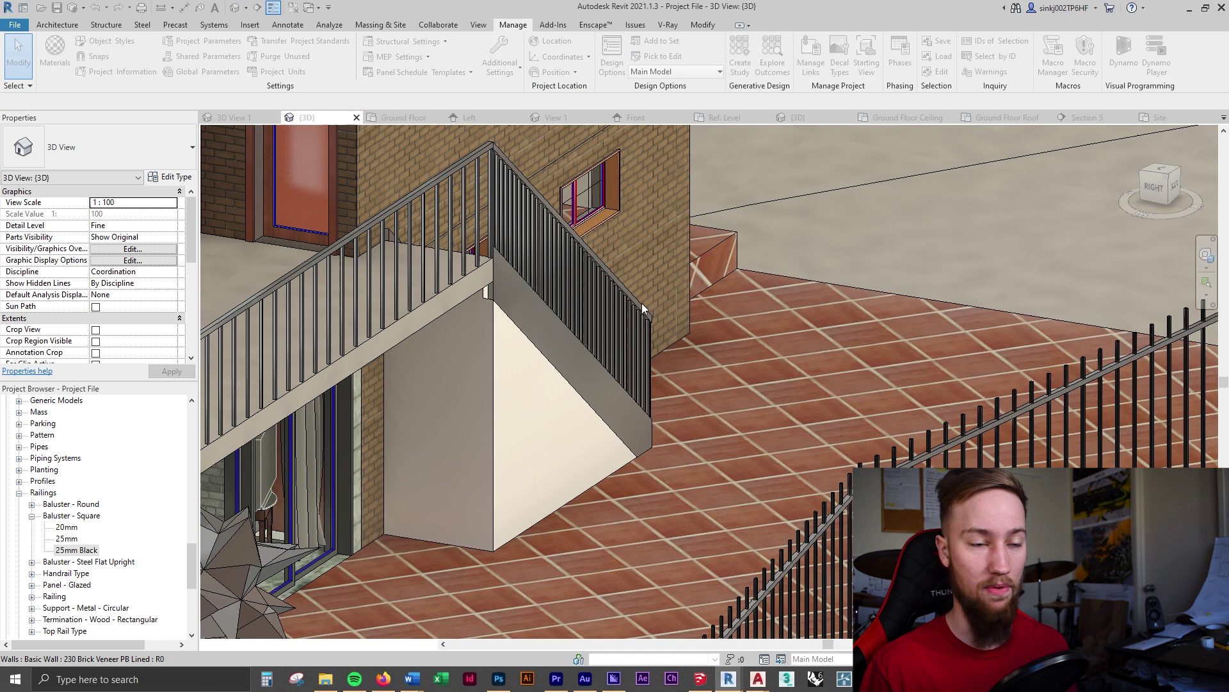
{"action": "scroll", "coordinate": [672, 307], "scroll_direction": "down", "scroll_amount": 1}
{"action": "scroll", "coordinate": [703, 359], "scroll_direction": "up", "scroll_amount": 1}
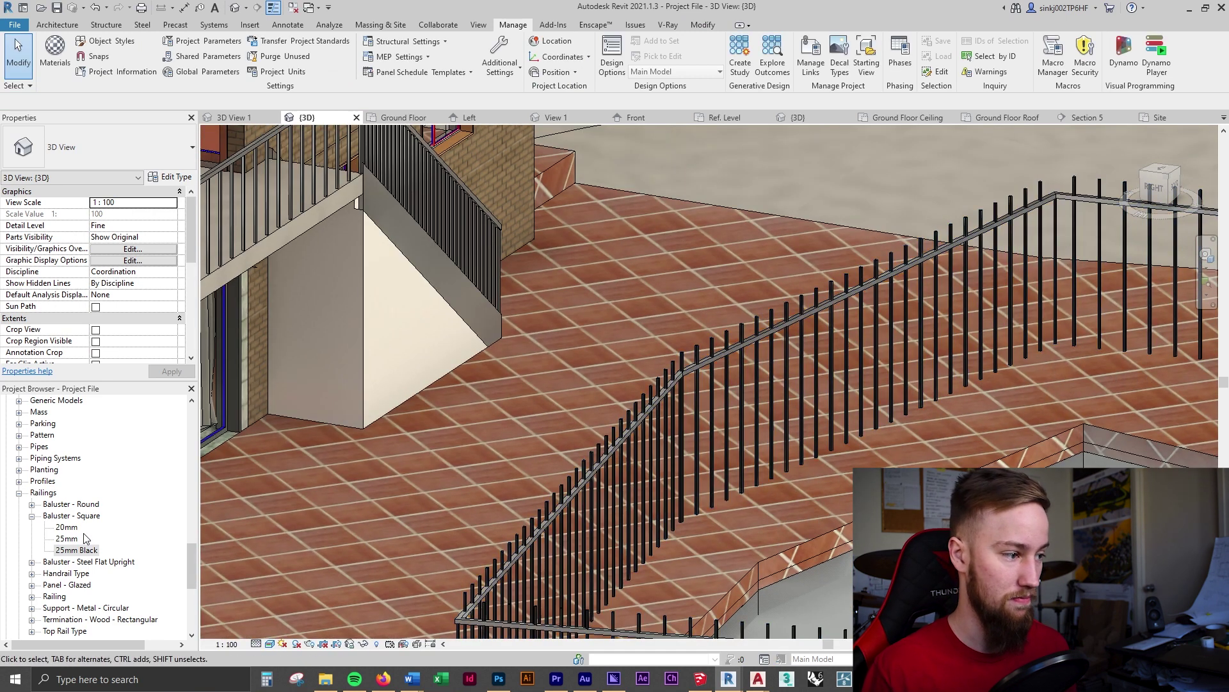
{"action": "scroll", "coordinate": [64, 512], "scroll_direction": "down", "scroll_amount": 2}
{"action": "left_click", "coordinate": [31, 493]}
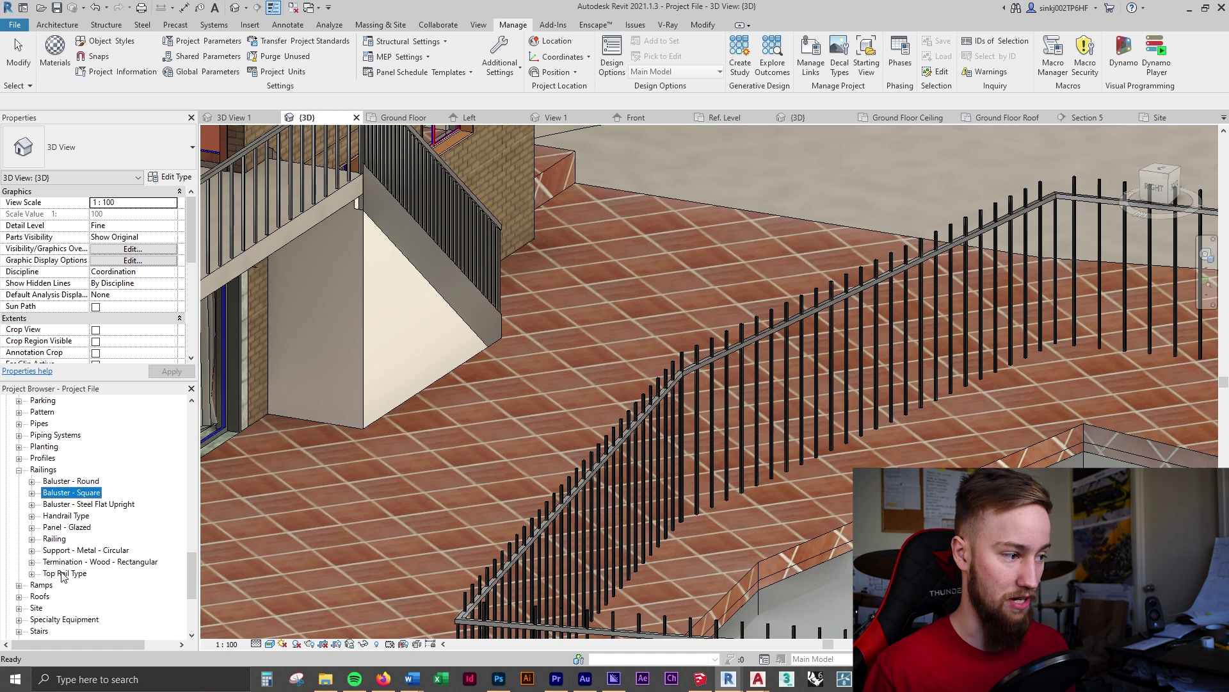
{"action": "scroll", "coordinate": [117, 566], "scroll_direction": "down", "scroll_amount": 2}
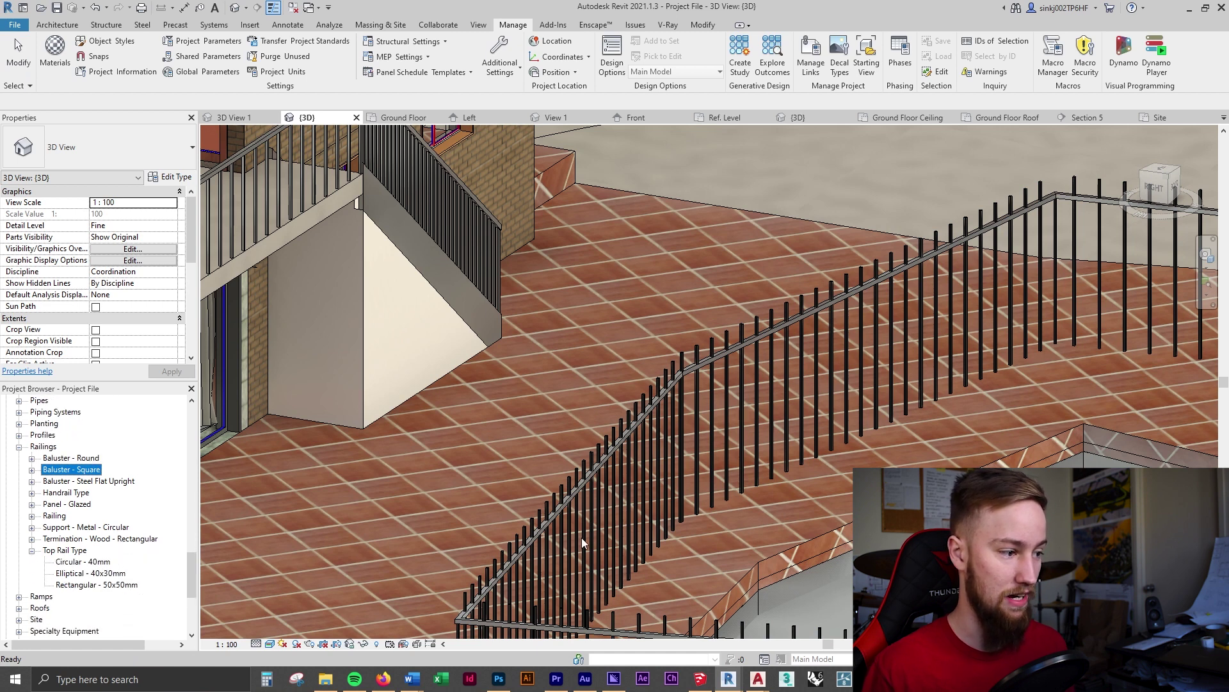
Duplicate the Rectangular - 50x50mm top rail type and rename it 'Rectangular - 50x50mm Black'
{"action": "left_click", "coordinate": [108, 585]}
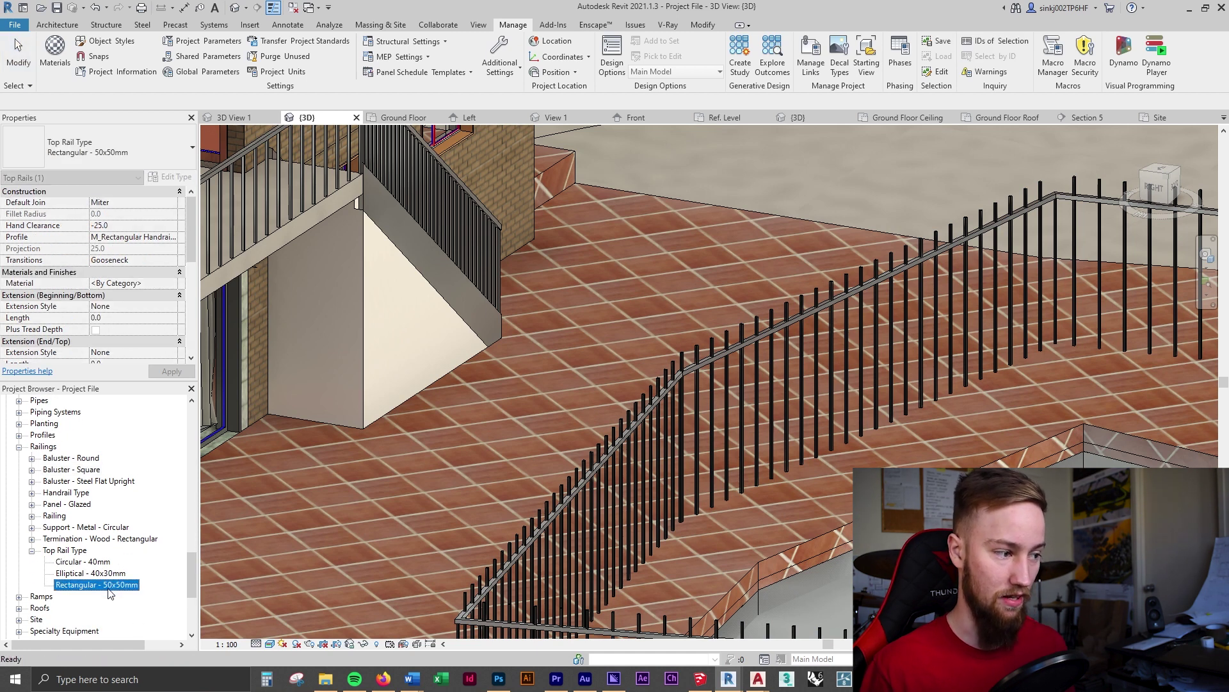
{"action": "right_click", "coordinate": [110, 585]}
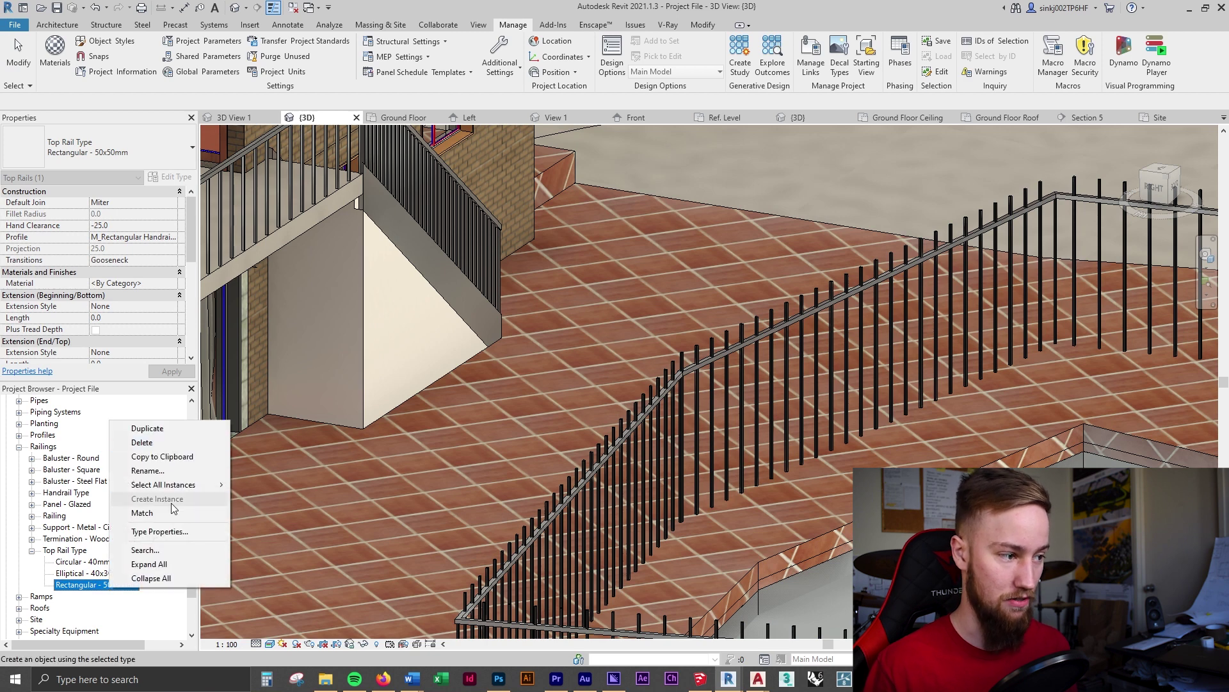
{"action": "key", "text": "d"}
{"action": "right_click", "coordinate": [127, 600]}
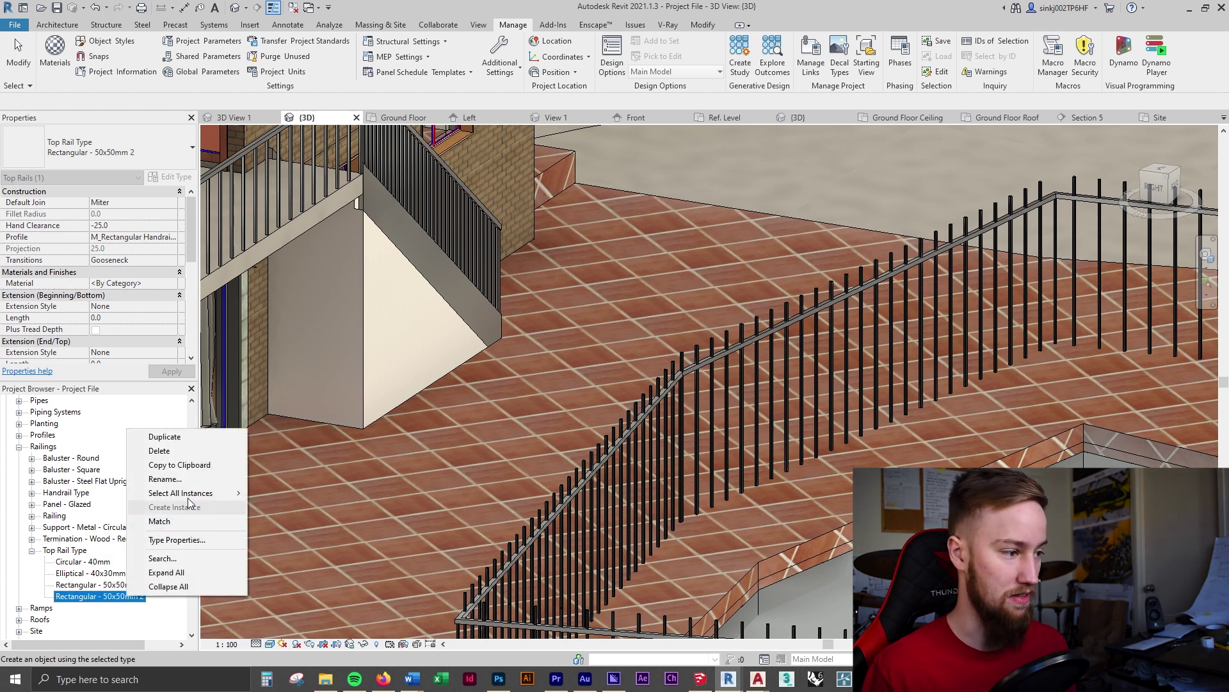
{"action": "left_click", "coordinate": [165, 479]}
{"action": "key", "text": "BackSpace"}
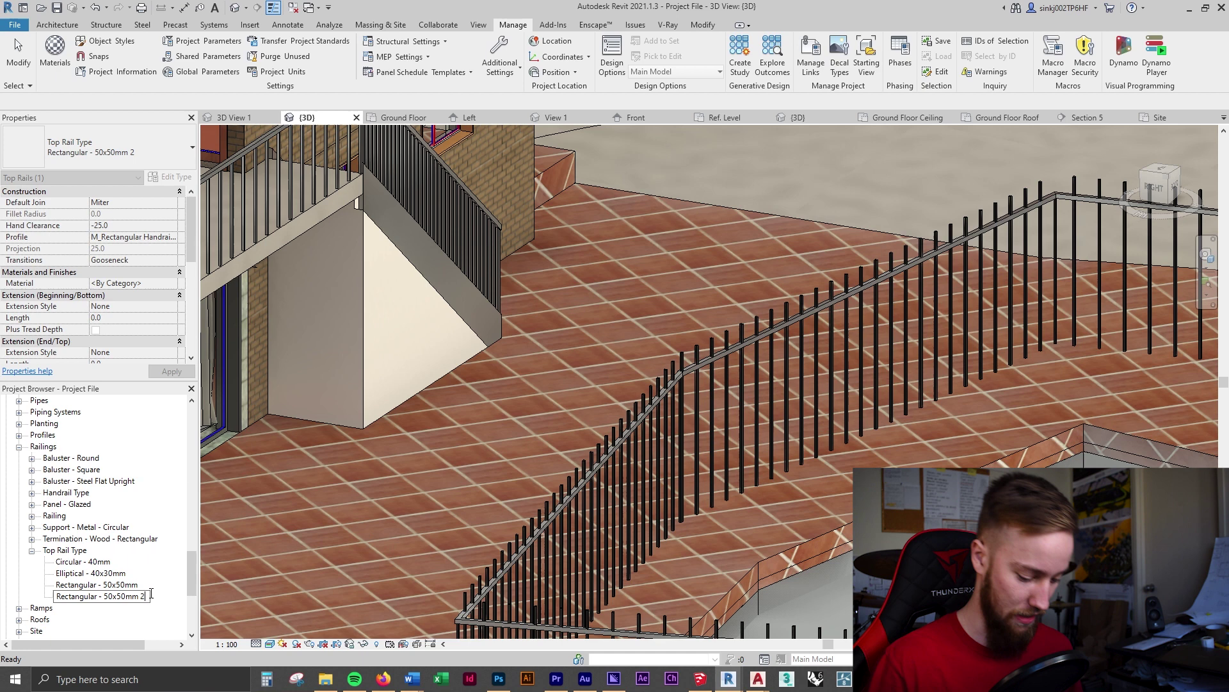
{"action": "type", "text": "Black"}
{"action": "key", "text": "Return"}
Set the Rectangular - 50x50mm Black top rail material to Plastic, Opaque Black
{"action": "right_click", "coordinate": [159, 593]}
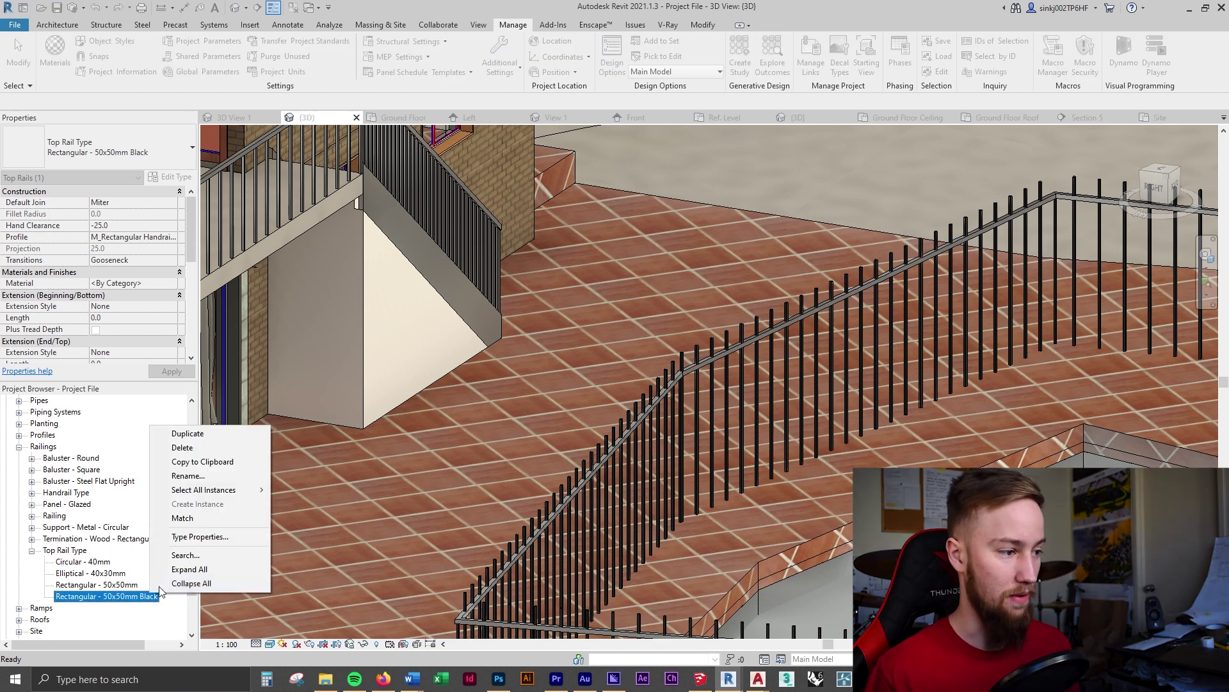
{"action": "left_click", "coordinate": [220, 535]}
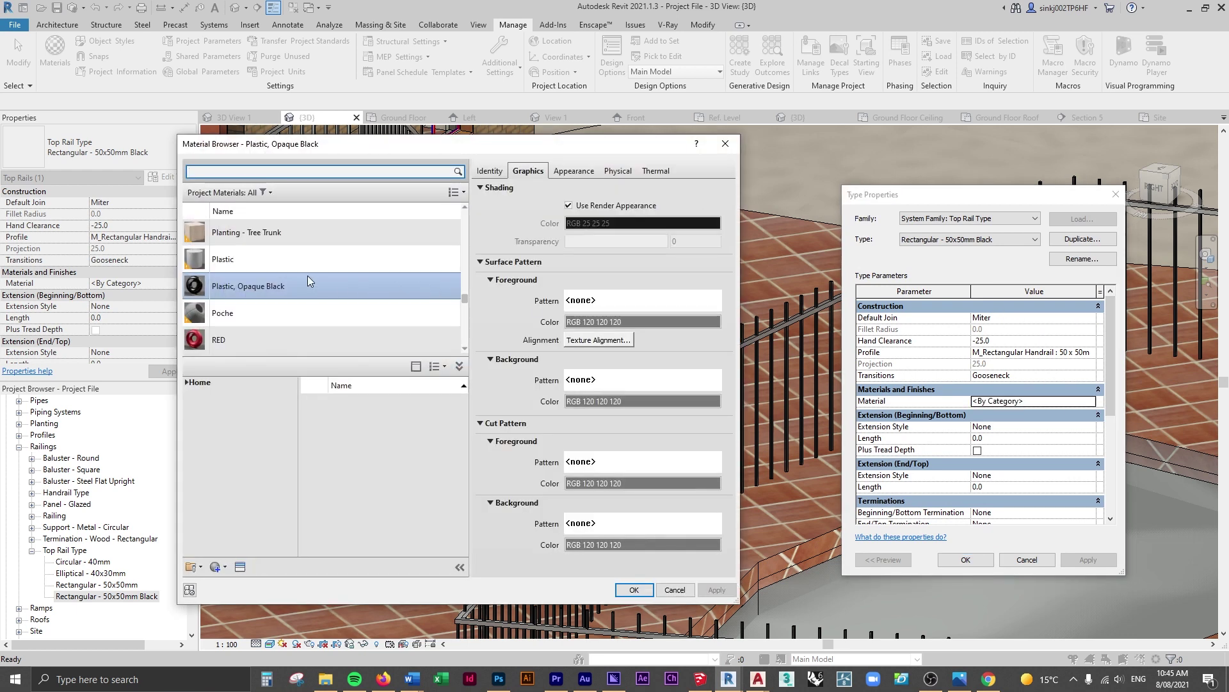
{"action": "double_click", "coordinate": [308, 281]}
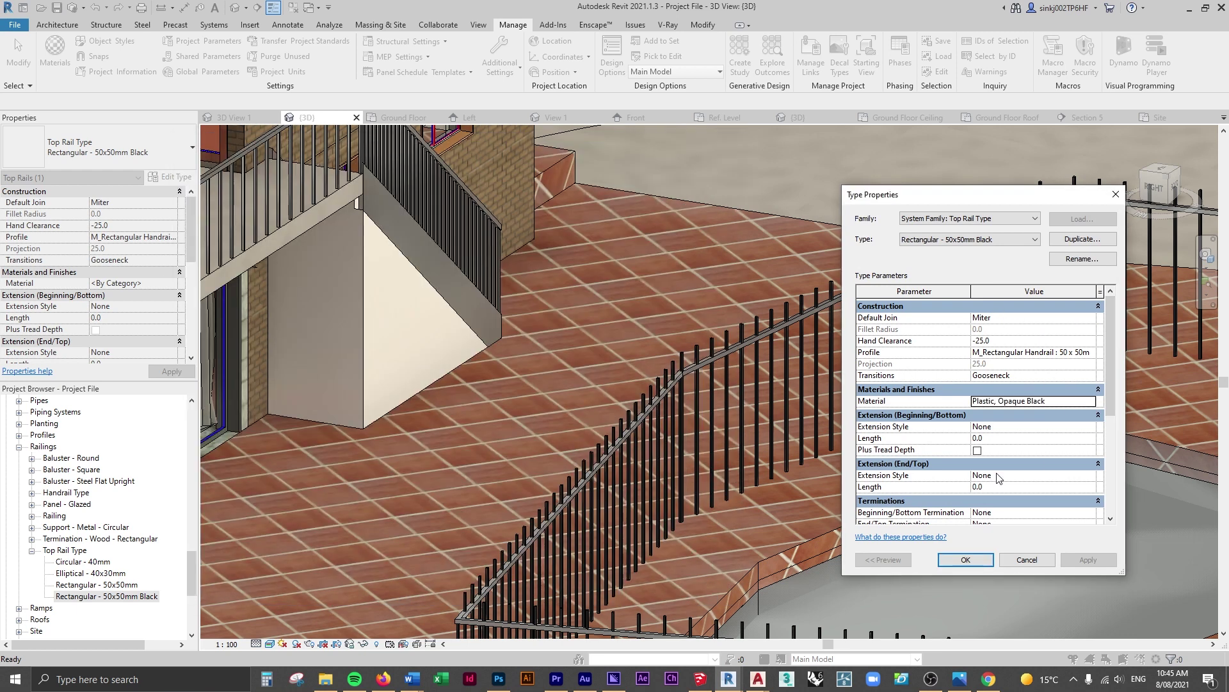
{"action": "left_click", "coordinate": [988, 563]}
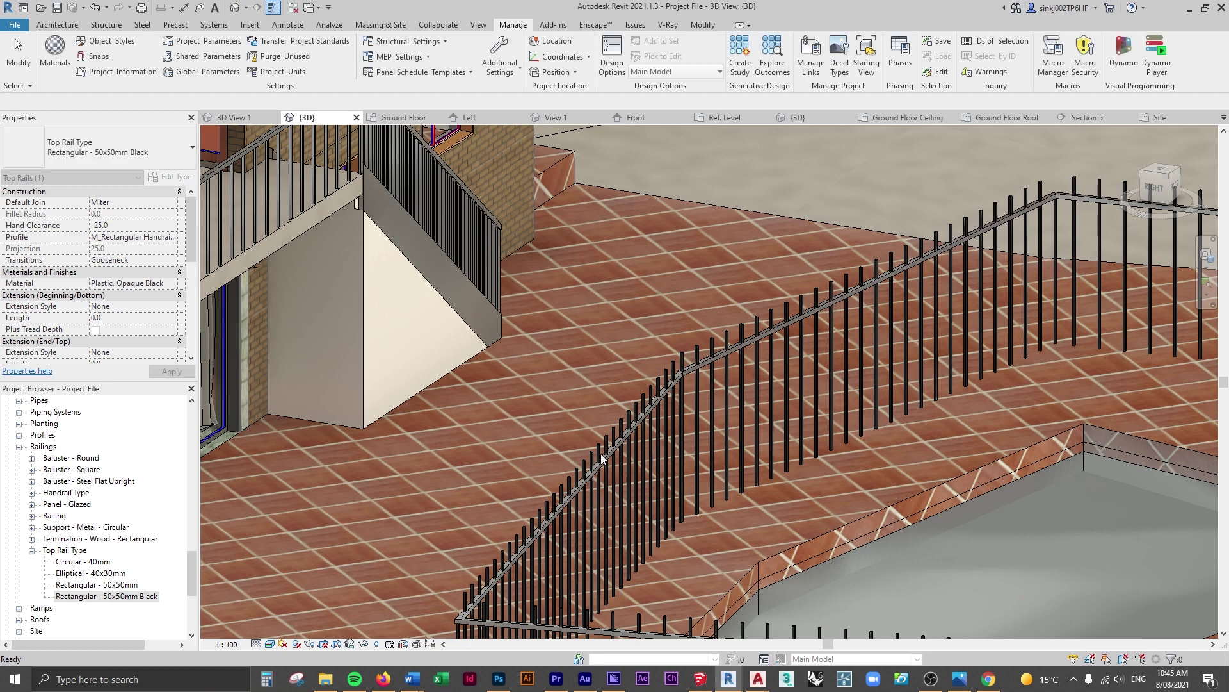
Change the 1650mm terrace railing's top rail type to Rectangular - 50x50mm Black
{"action": "left_click", "coordinate": [698, 389]}
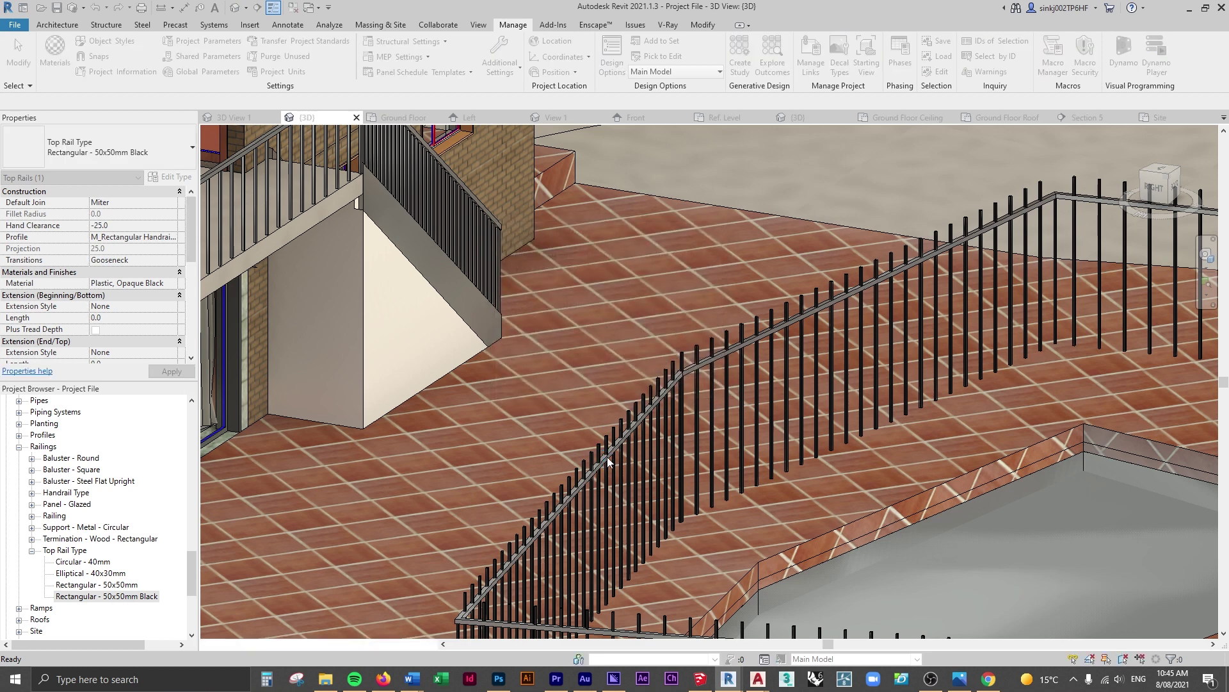
{"action": "left_click", "coordinate": [612, 474]}
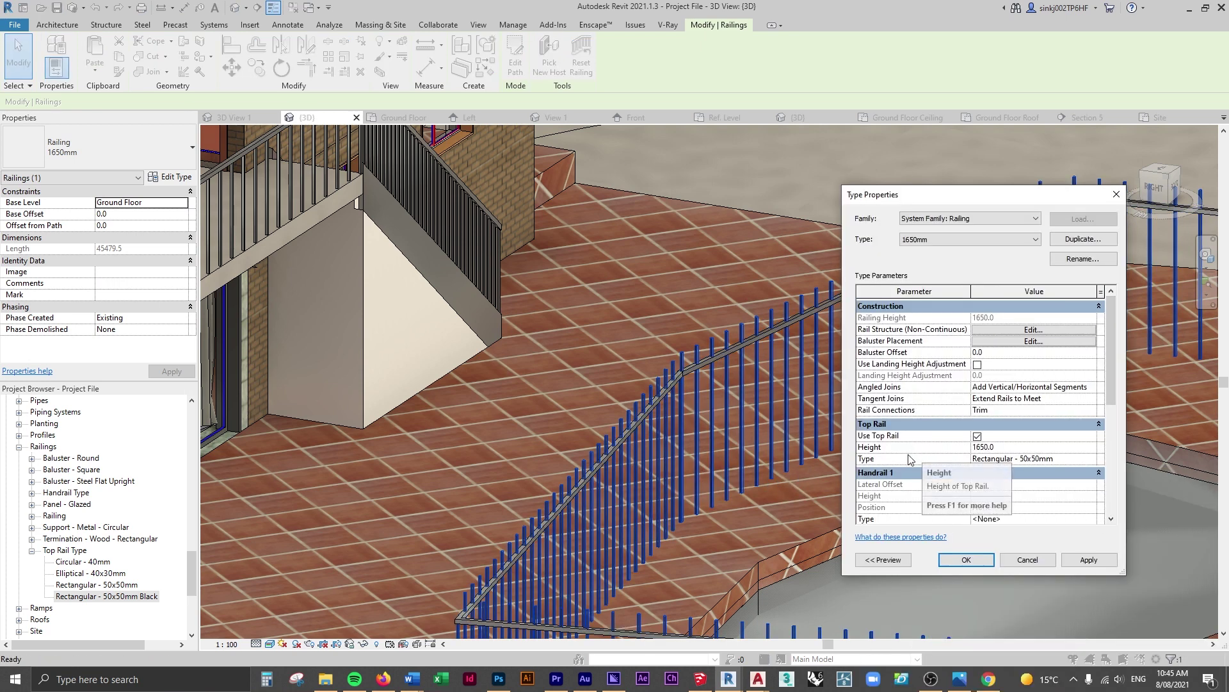
{"action": "left_click", "coordinate": [1091, 458]}
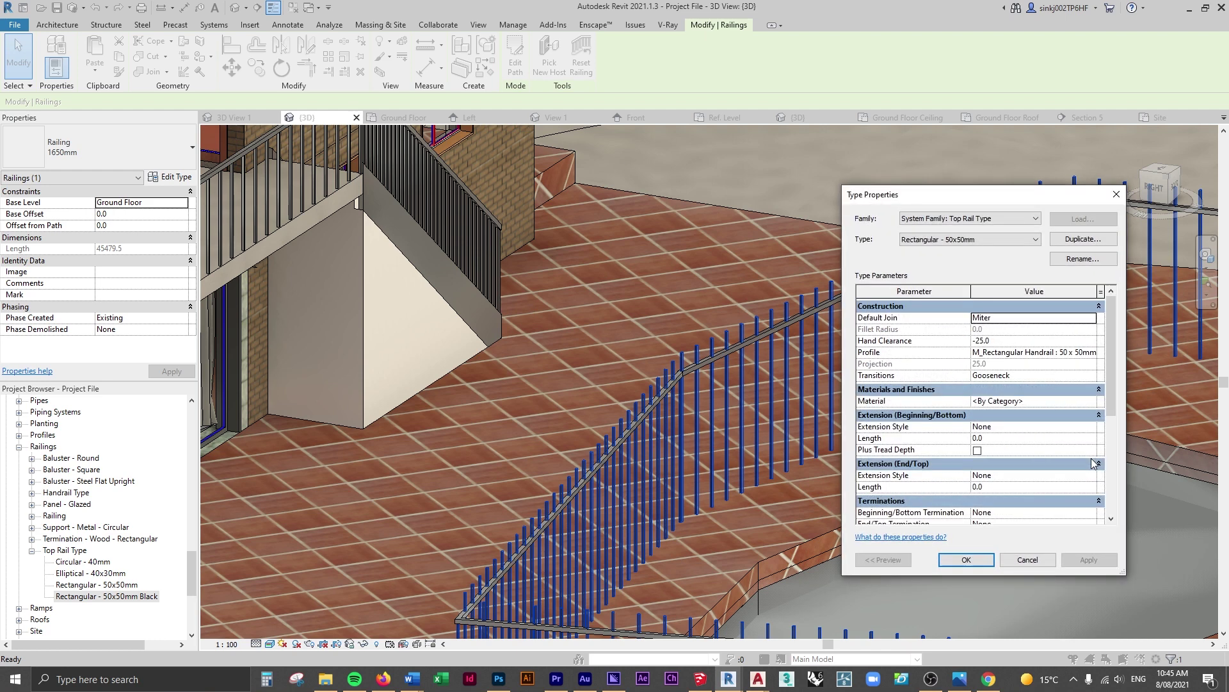
{"action": "key", "text": "Escape"}
{"action": "left_click", "coordinate": [1092, 459]}
{"action": "left_click", "coordinate": [959, 240]}
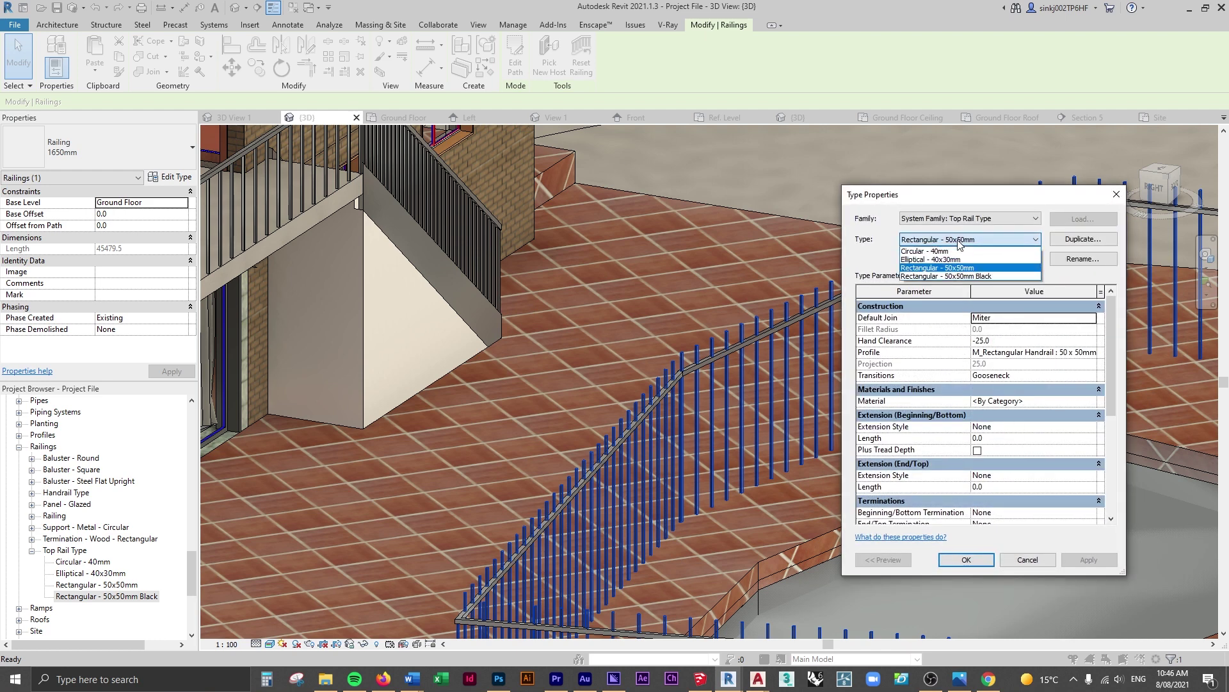
{"action": "left_click", "coordinate": [950, 276]}
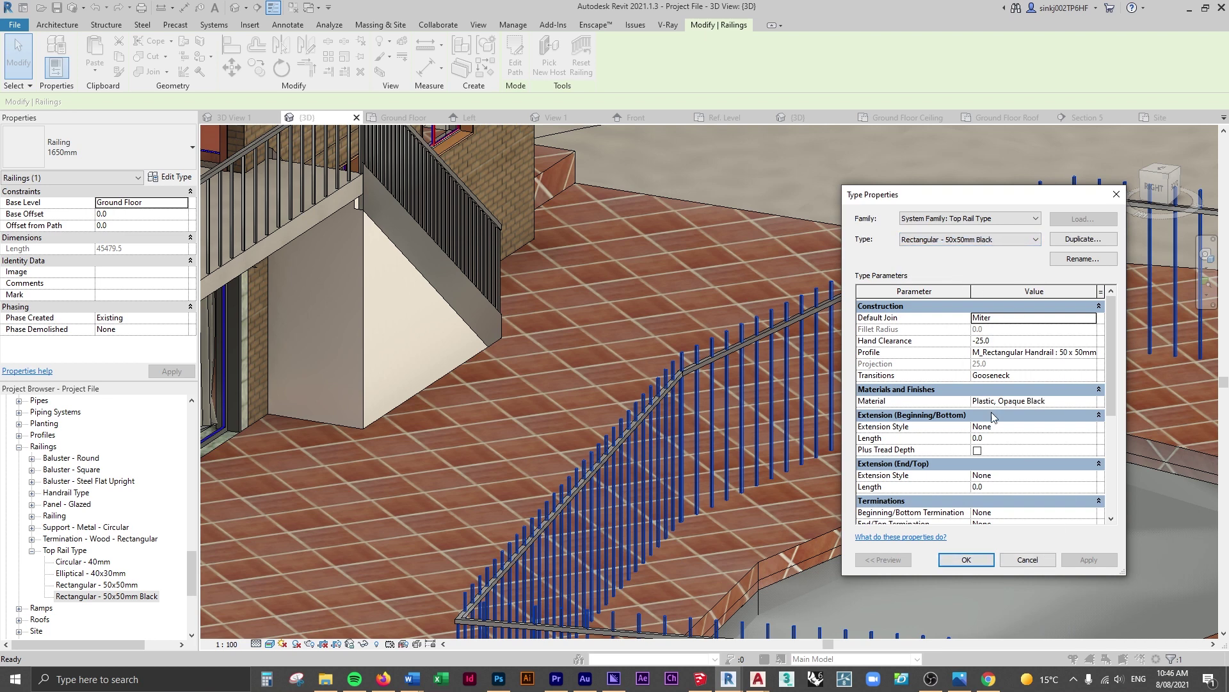
{"action": "left_click", "coordinate": [951, 561]}
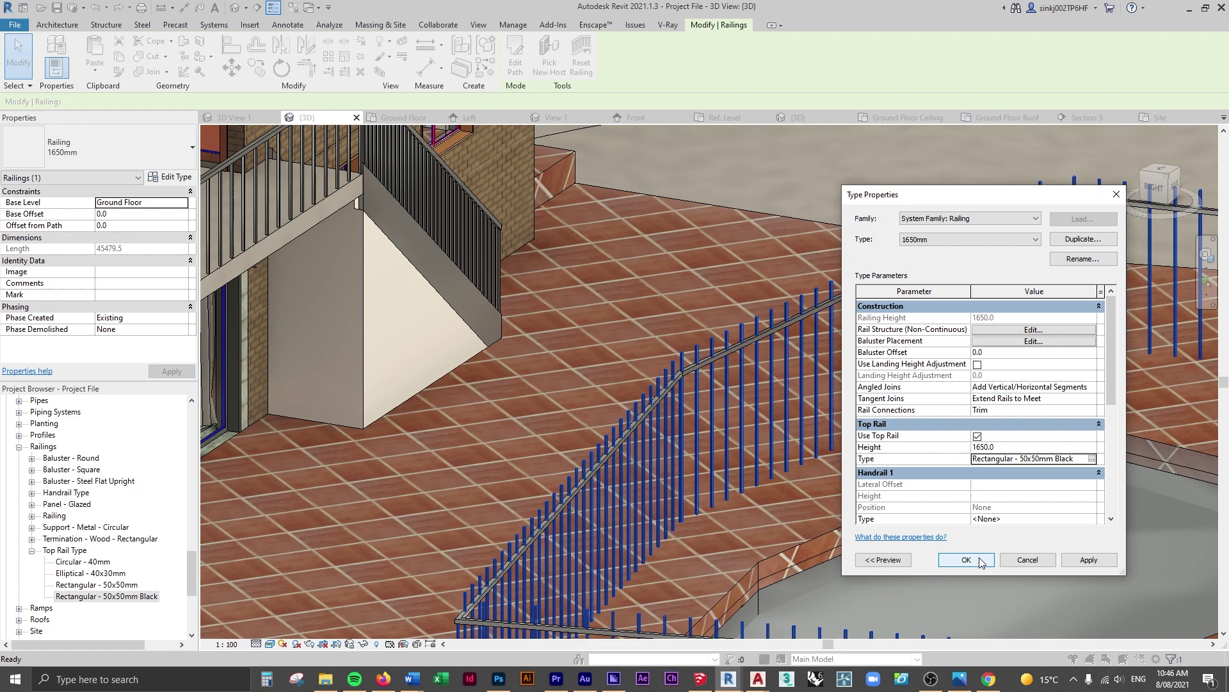
{"action": "left_click", "coordinate": [967, 559]}
{"action": "key", "text": "Escape"}
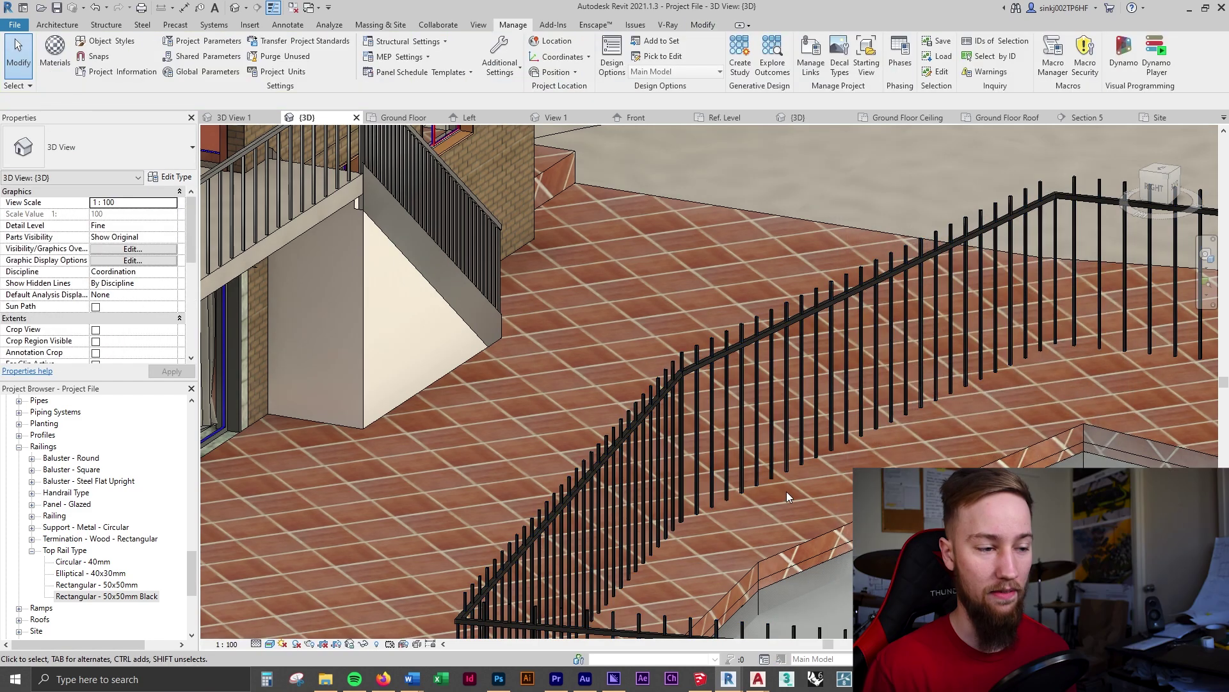
{"action": "scroll", "coordinate": [861, 482], "scroll_direction": "down", "scroll_amount": 4}
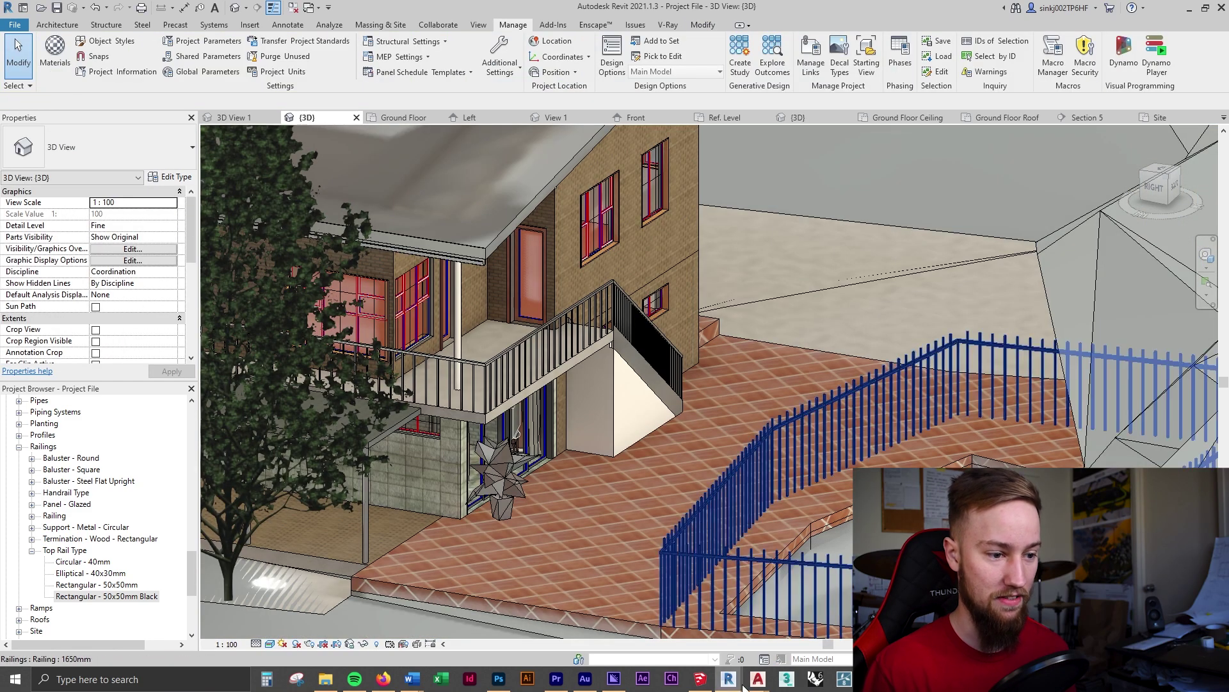
Bring the Enscape render window forward and close its Visual Settings panel
{"action": "mouse_move", "coordinate": [728, 678]}
{"action": "left_click", "coordinate": [820, 624]}
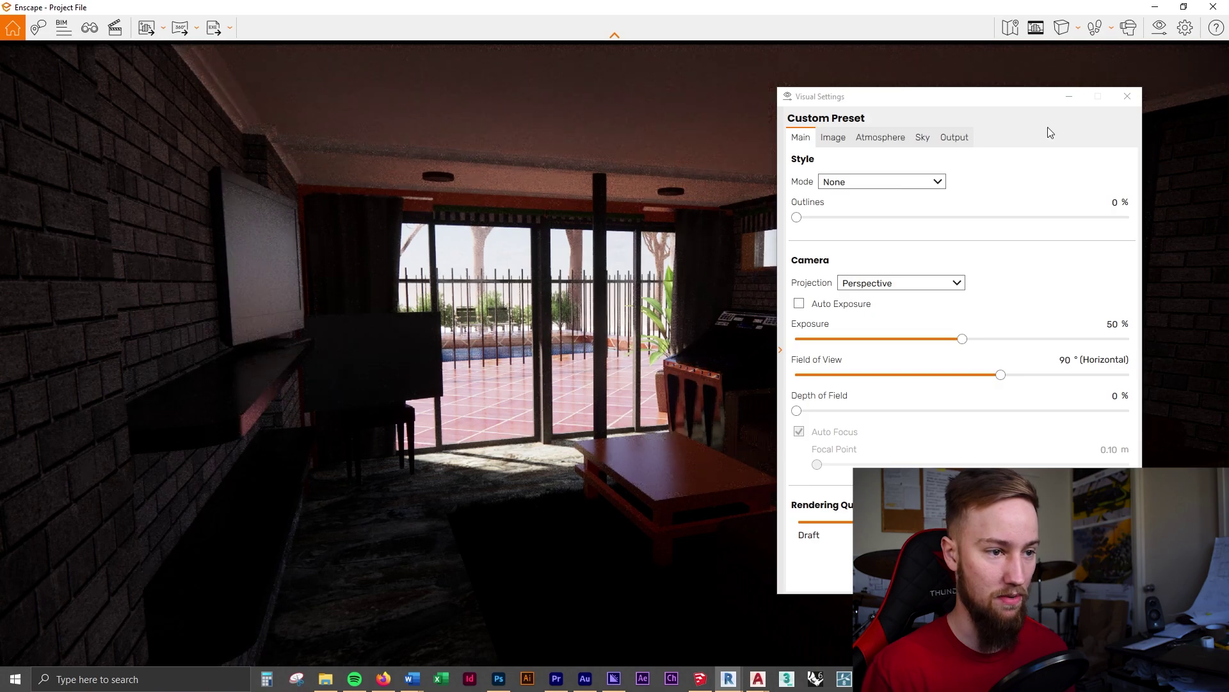
{"action": "left_click", "coordinate": [1125, 90]}
Move the Enscape camera through the patio doors to view the black pool fence
{"action": "left_click_drag", "start_coordinate": [779, 271], "coordinate": [702, 393]}
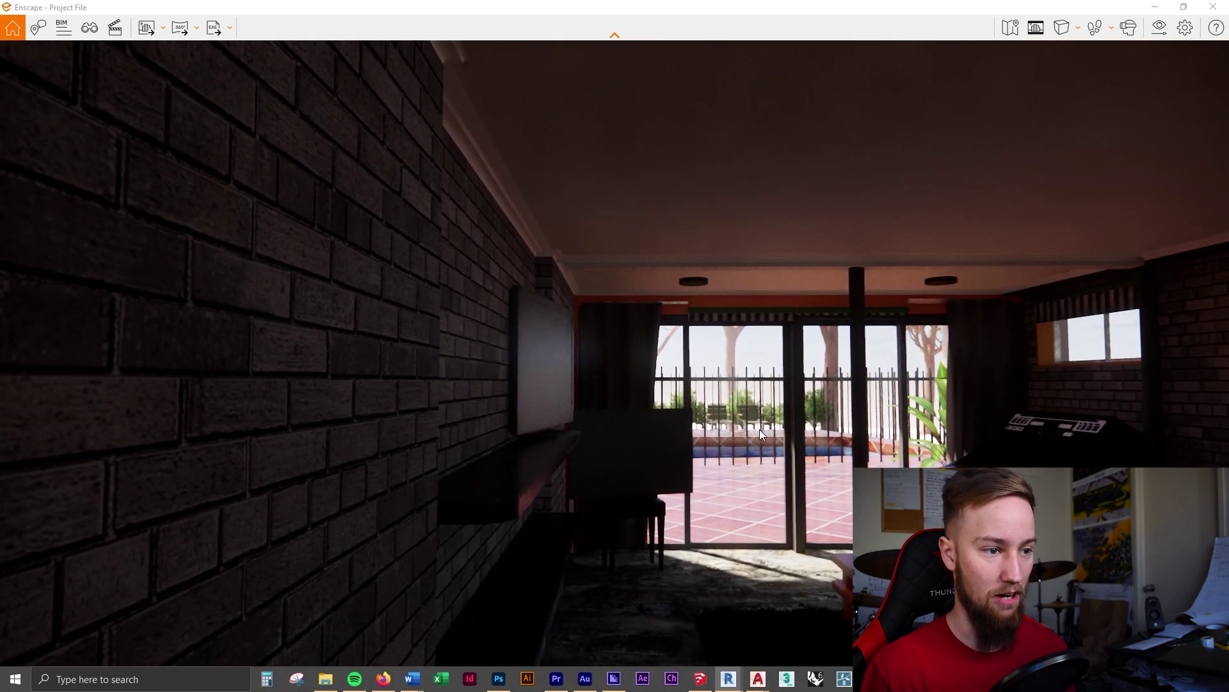
{"action": "scroll", "coordinate": [760, 429], "scroll_direction": "up", "scroll_amount": 3}
{"action": "scroll", "coordinate": [759, 429], "scroll_direction": "up", "scroll_amount": 5}
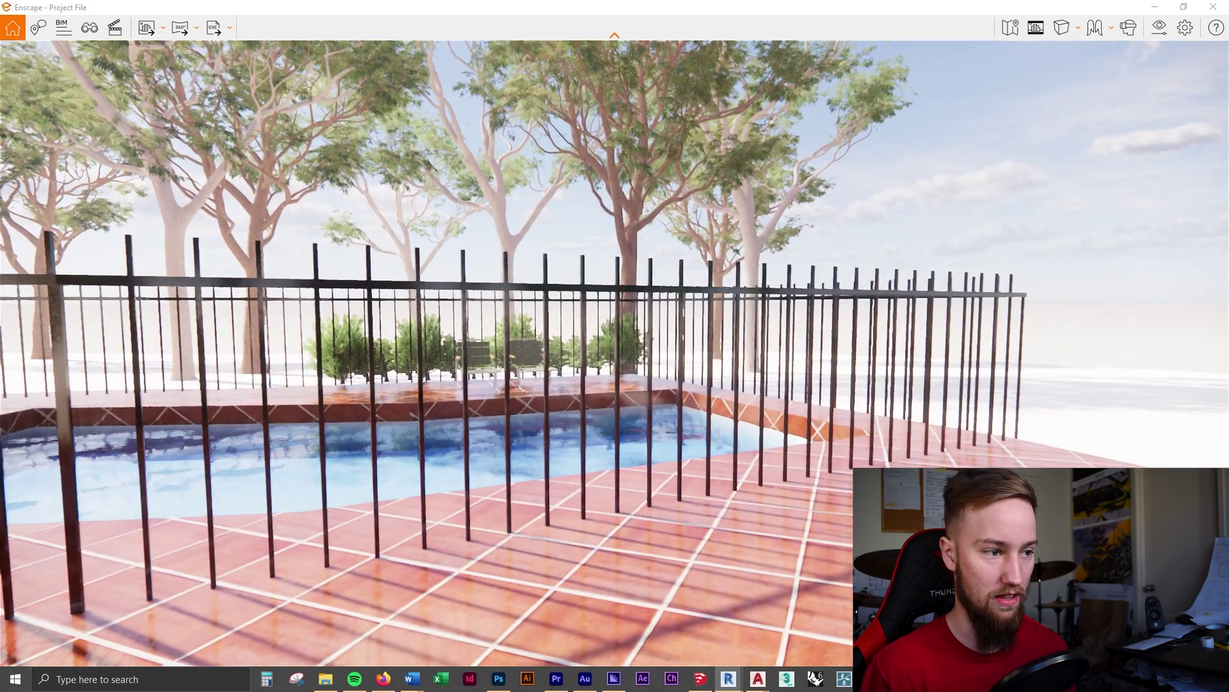
{"action": "left_click_drag", "start_coordinate": [760, 429], "coordinate": [858, 426]}
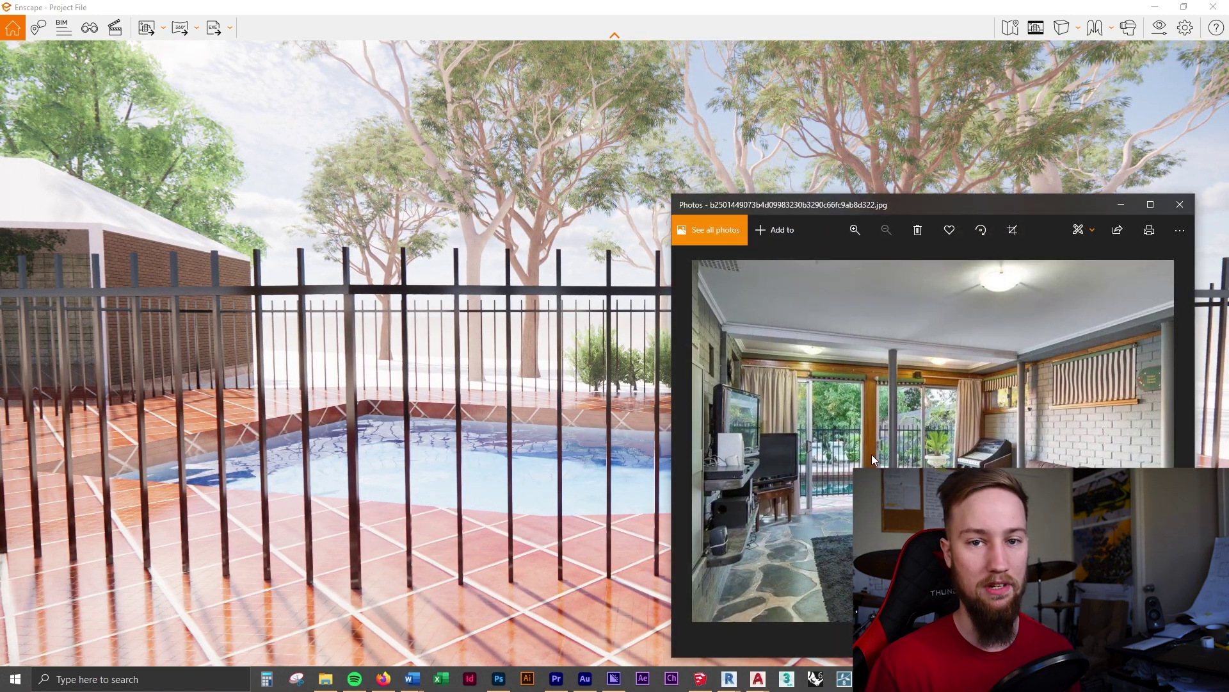
{"action": "key", "text": "alt+Tab"}
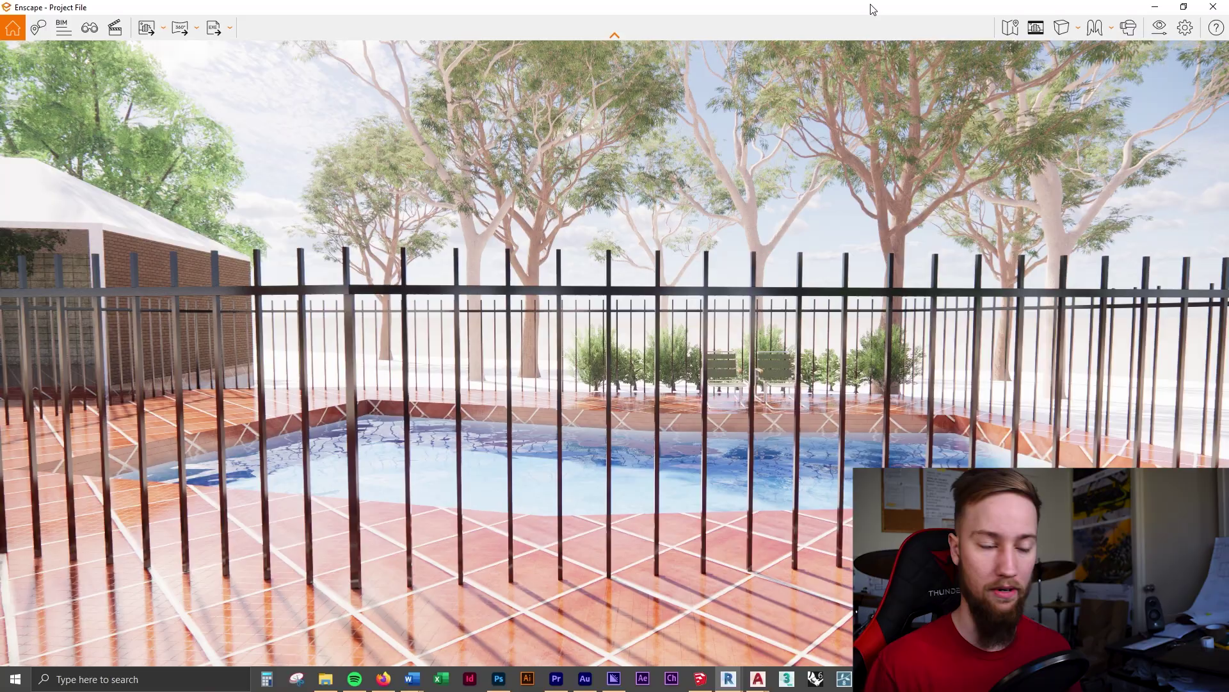